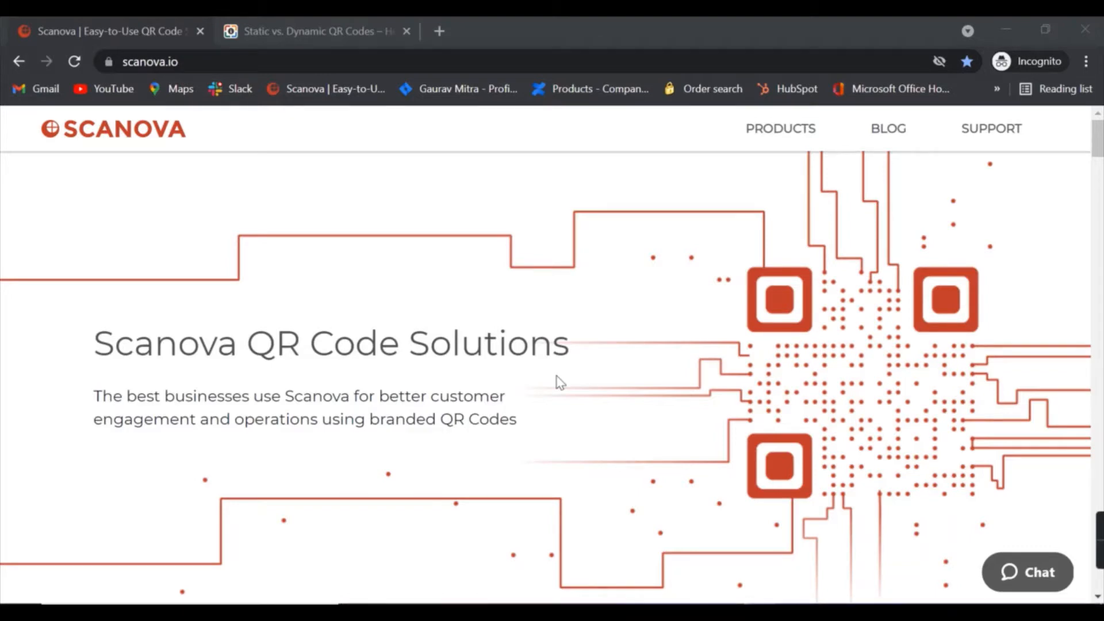
Read the helpdesk article comparing static and dynamic QR codes, including the categories that are always static or always dynamic
left_click(357, 23)
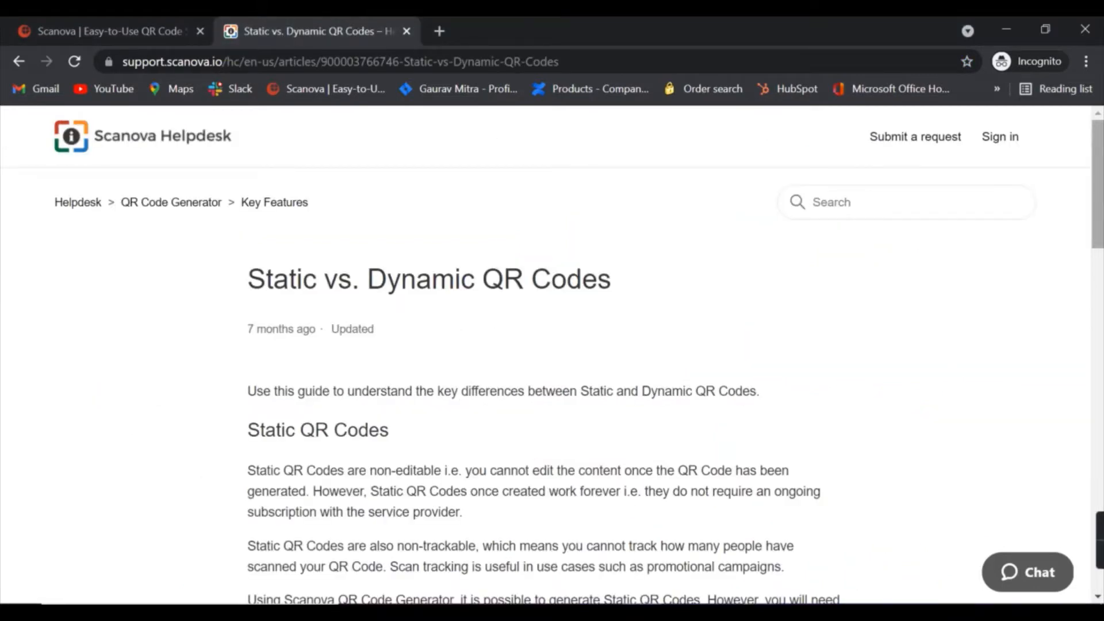
scroll(551, 353, "down", 5)
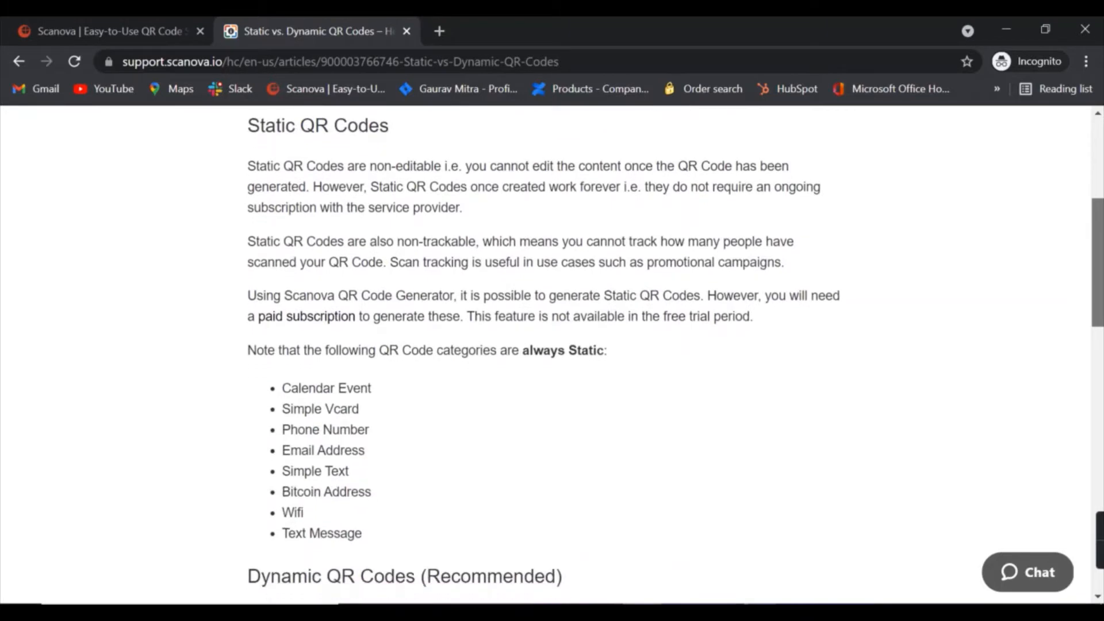
left_click_drag(1101, 312, 1101, 308)
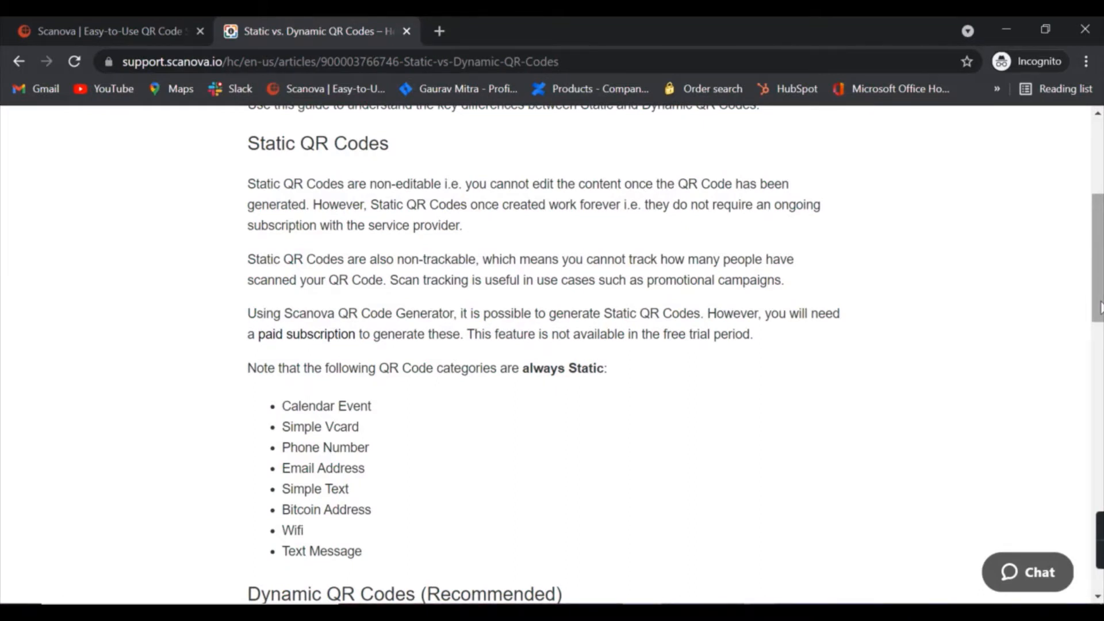
left_click_drag(1100, 308, 1100, 433)
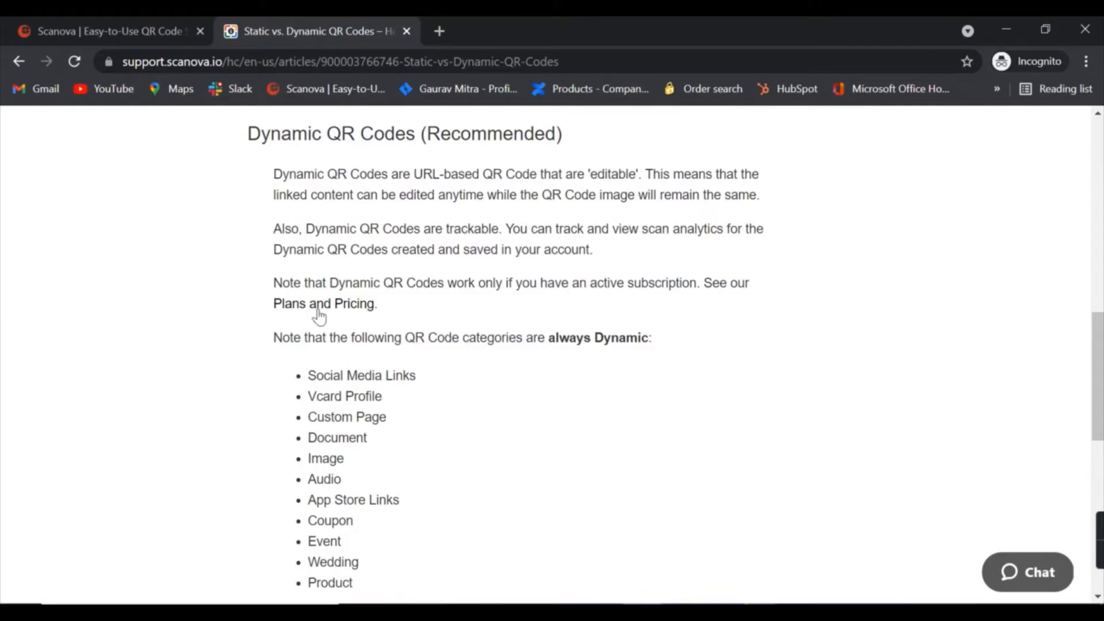
Return to the scanova.io homepage and open the QR Code Generator product page
left_click(90, 36)
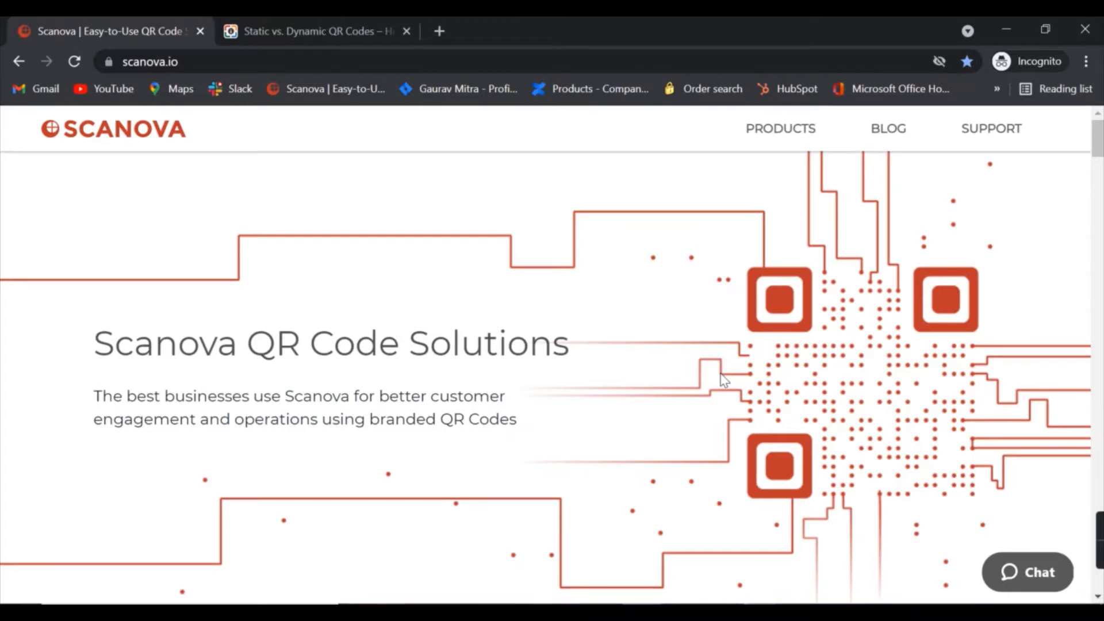
left_click(396, 64)
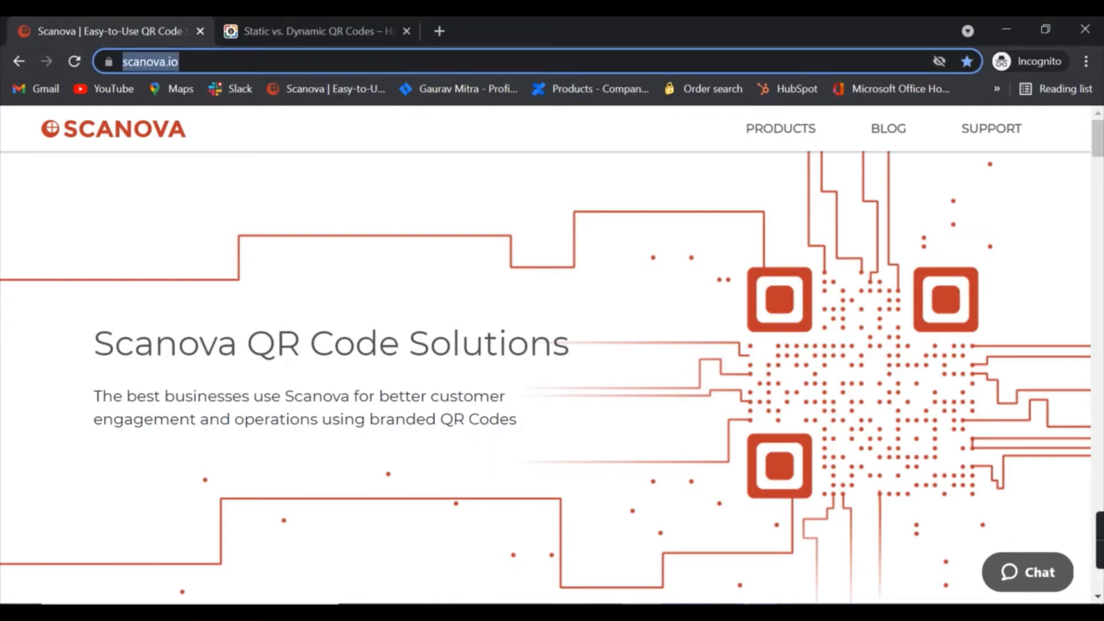
left_click_drag(1099, 151, 1077, 148)
mouse_move(781, 146)
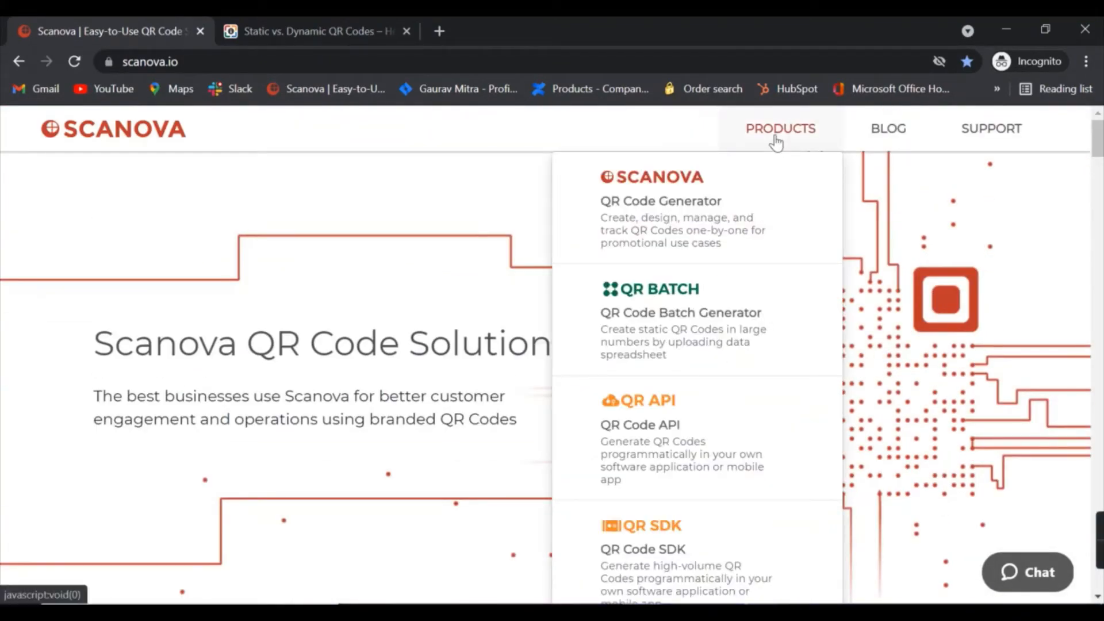
left_click(720, 211)
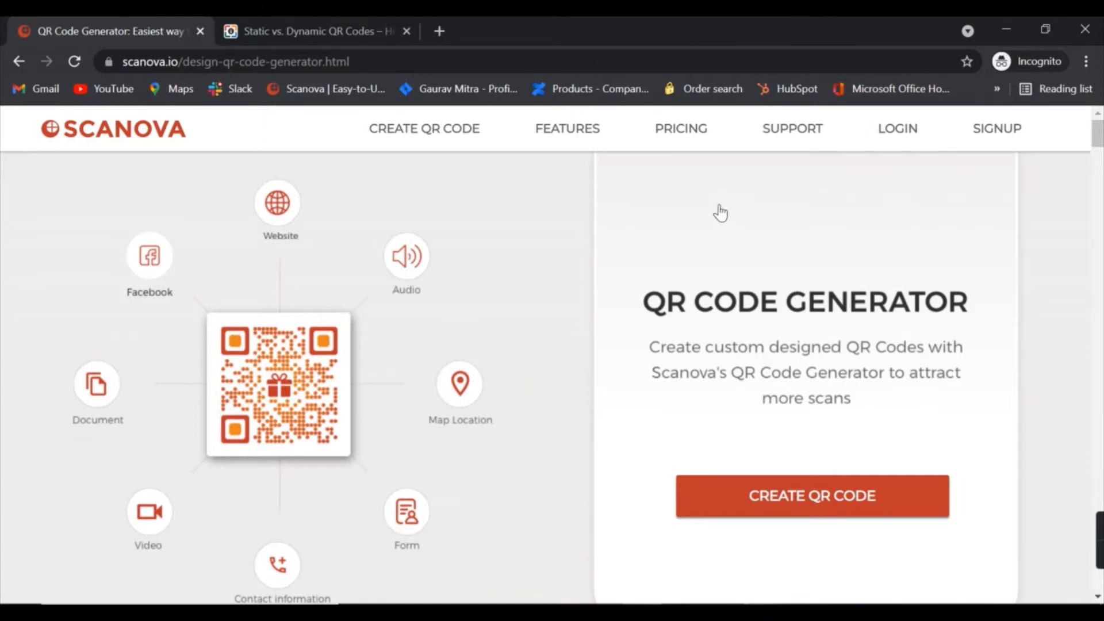
Look over the QR Code Generator's sign-up, features, support and pricing pages
left_click(996, 130)
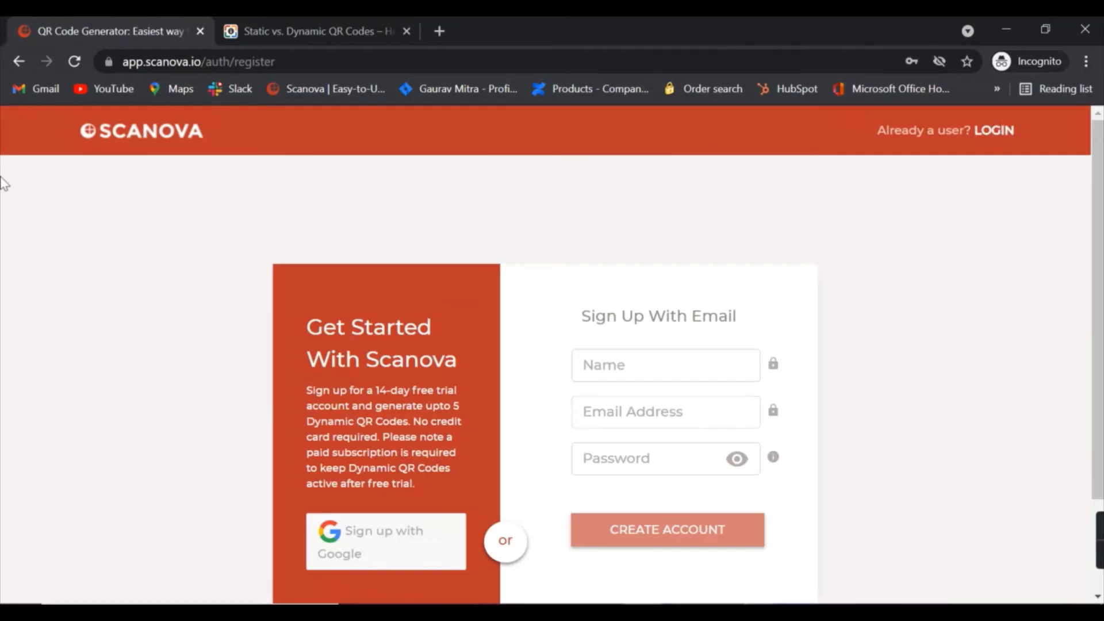
left_click(19, 62)
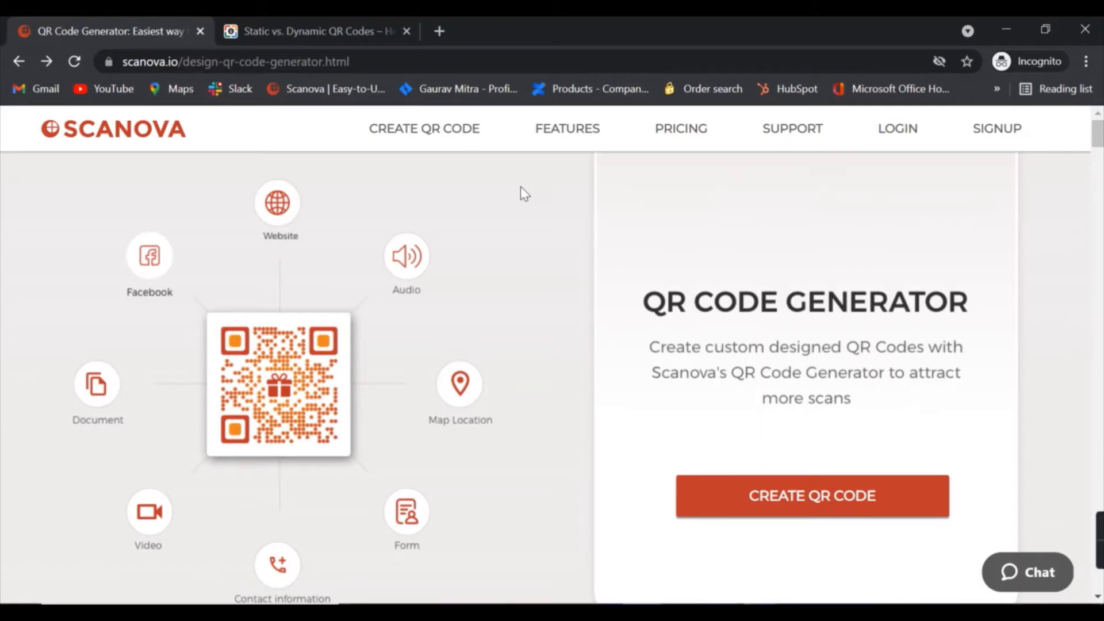
left_click(558, 141)
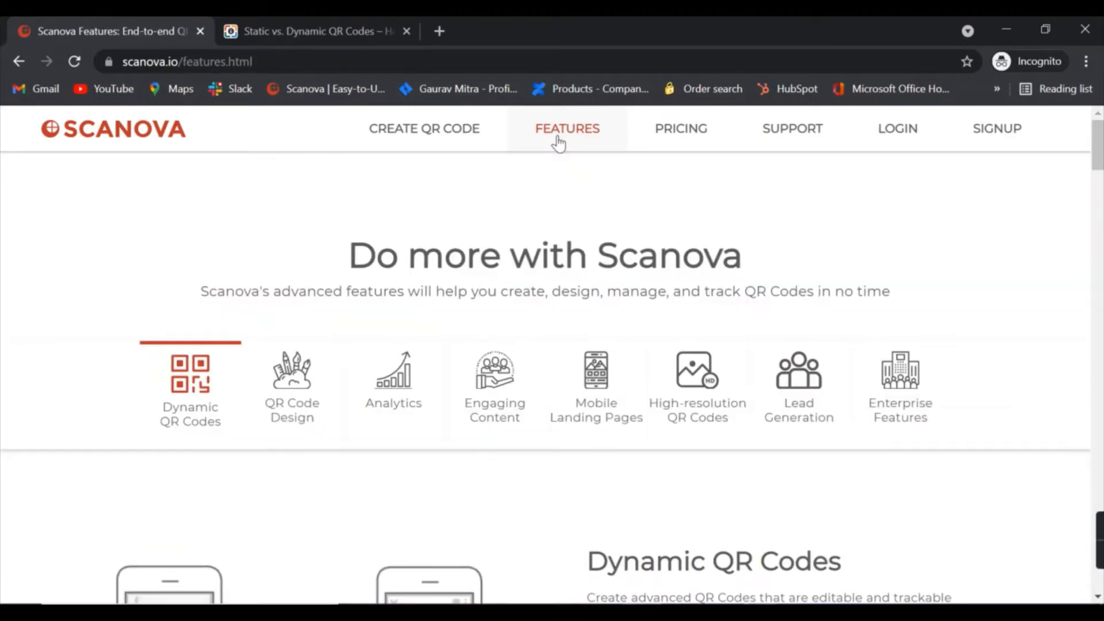
left_click(779, 133)
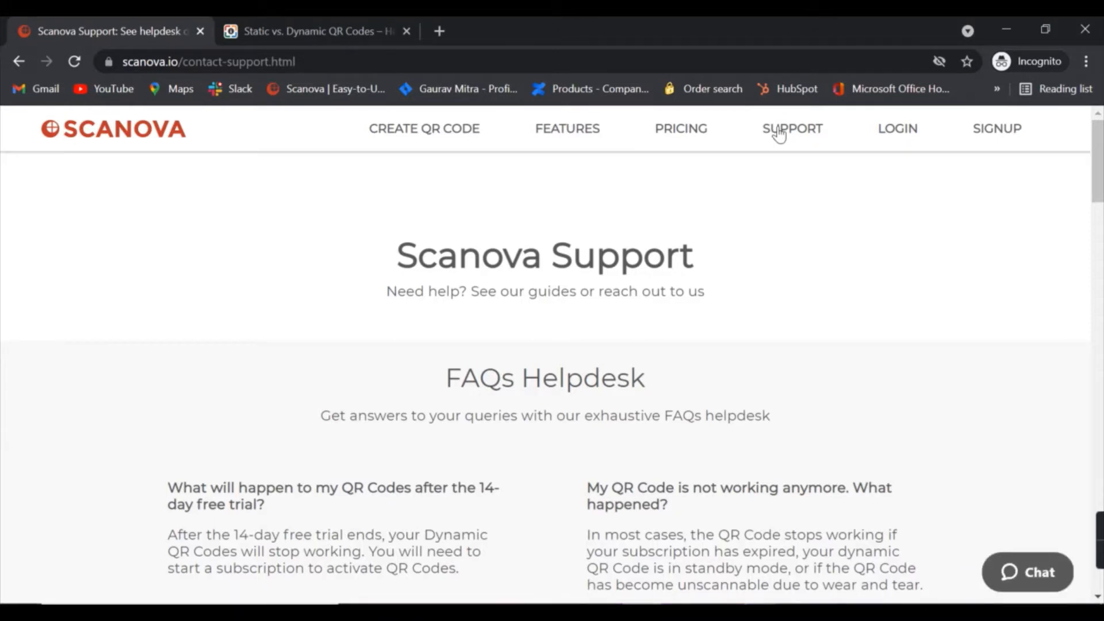
left_click(680, 129)
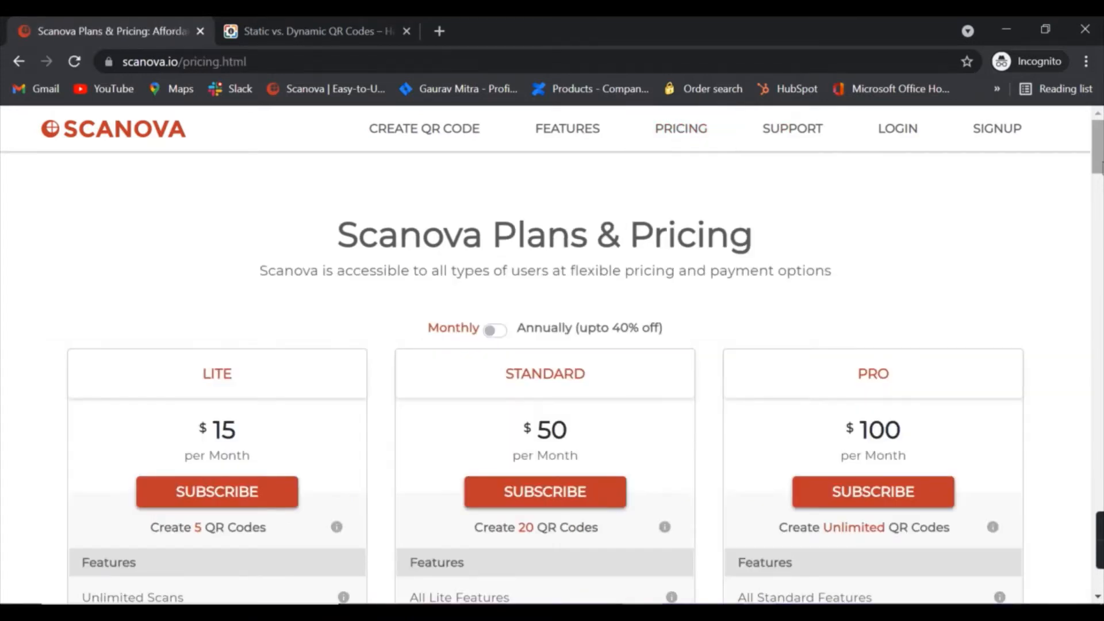
left_click_drag(1099, 164, 1099, 108)
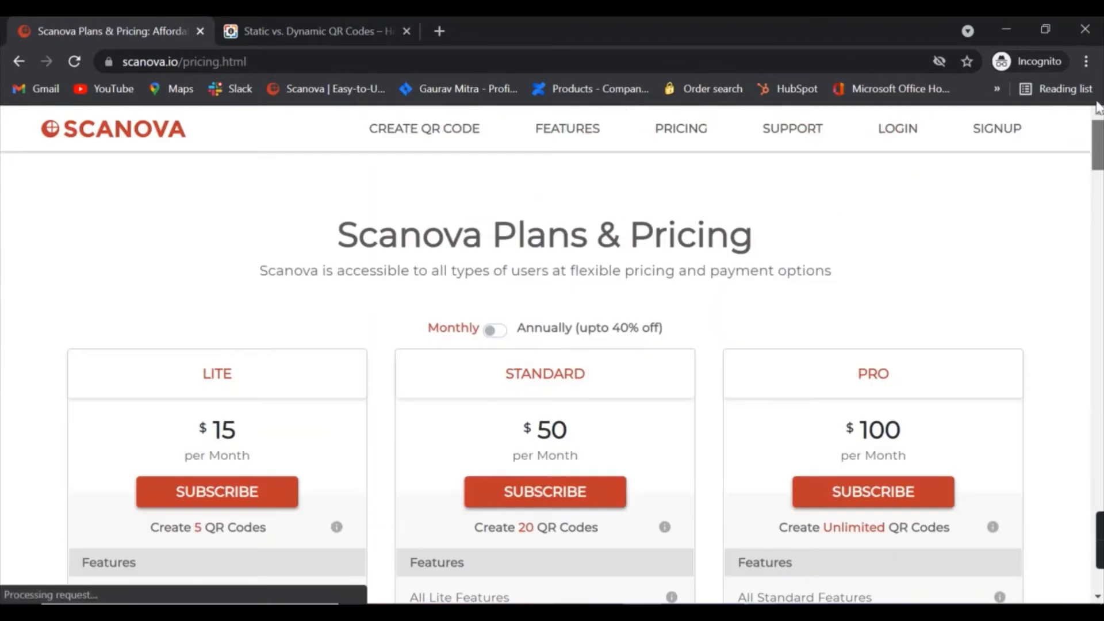
Log in to the QR Code Generator with the saved account e-mail and password
left_click(898, 132)
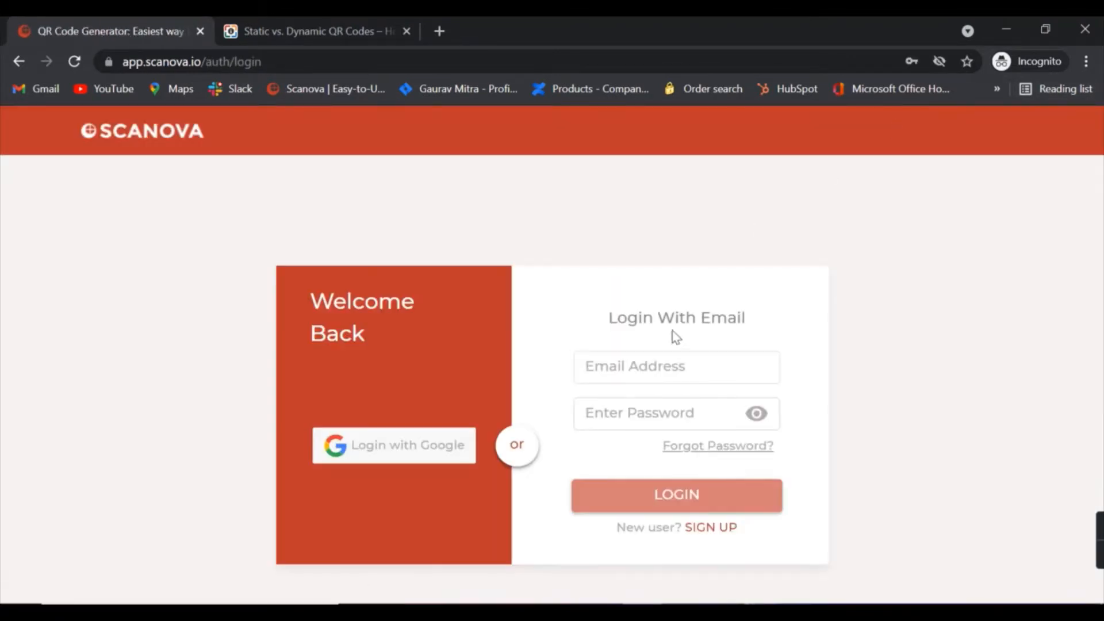
left_click(669, 351)
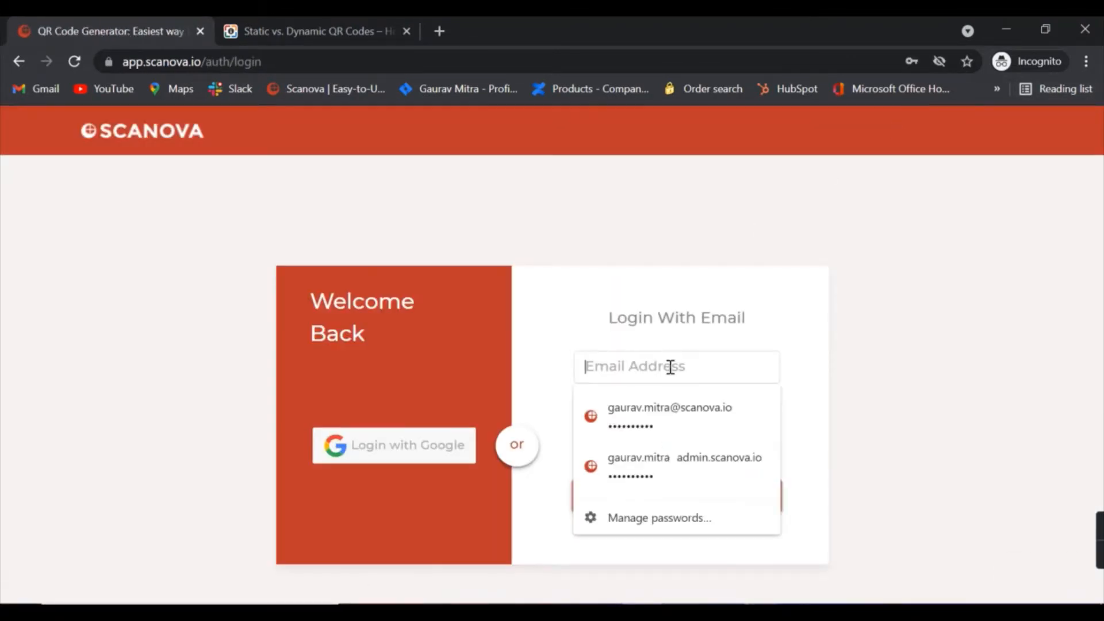
left_click(667, 409)
left_click(651, 495)
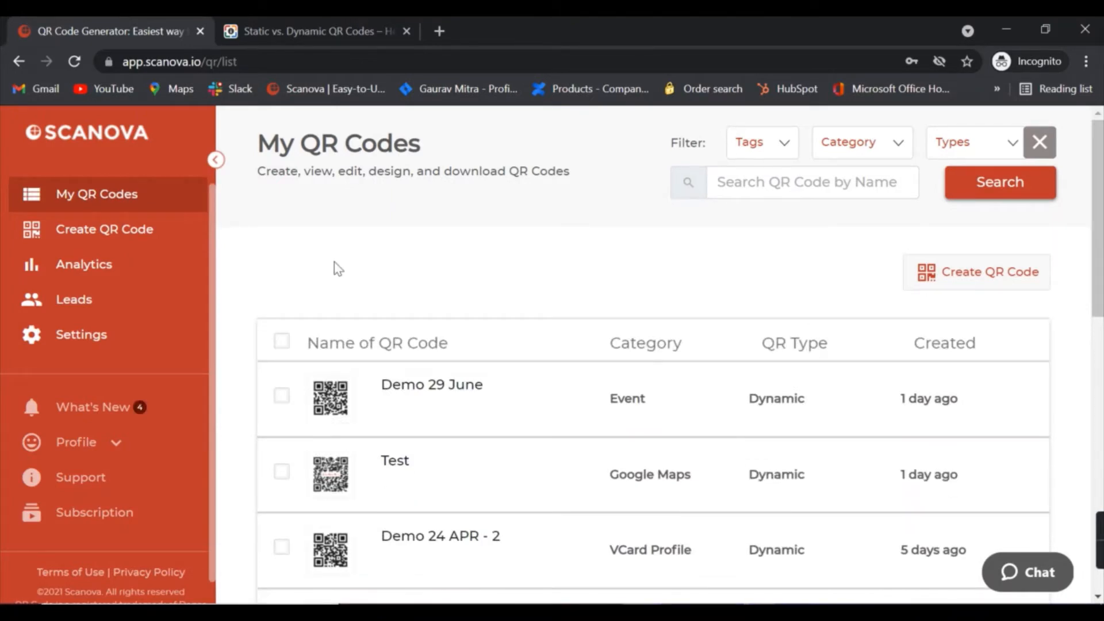
Start creating a QR code and look through the available QR code categories
left_click(102, 233)
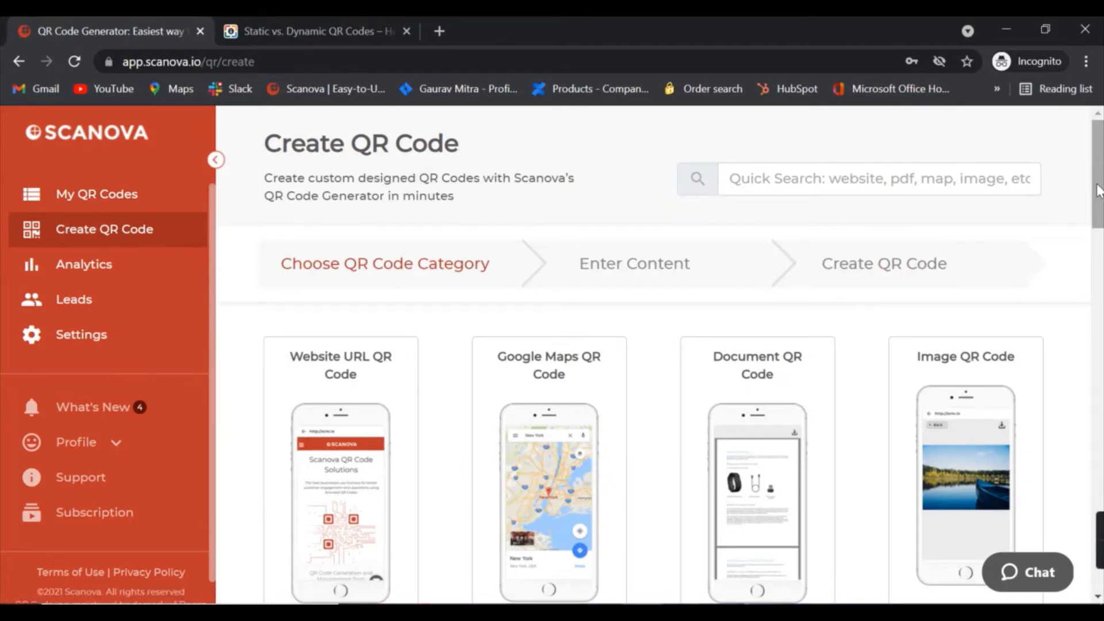
left_click_drag(1098, 189, 1098, 227)
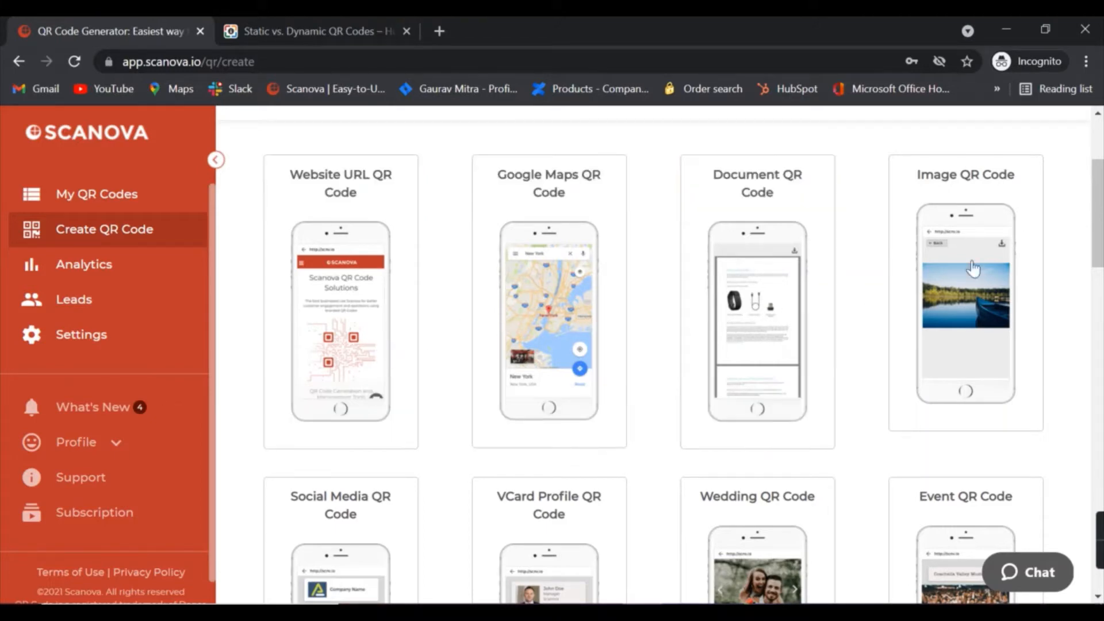
scroll(1097, 241, "down", 3)
scroll(508, 312, "down", 3)
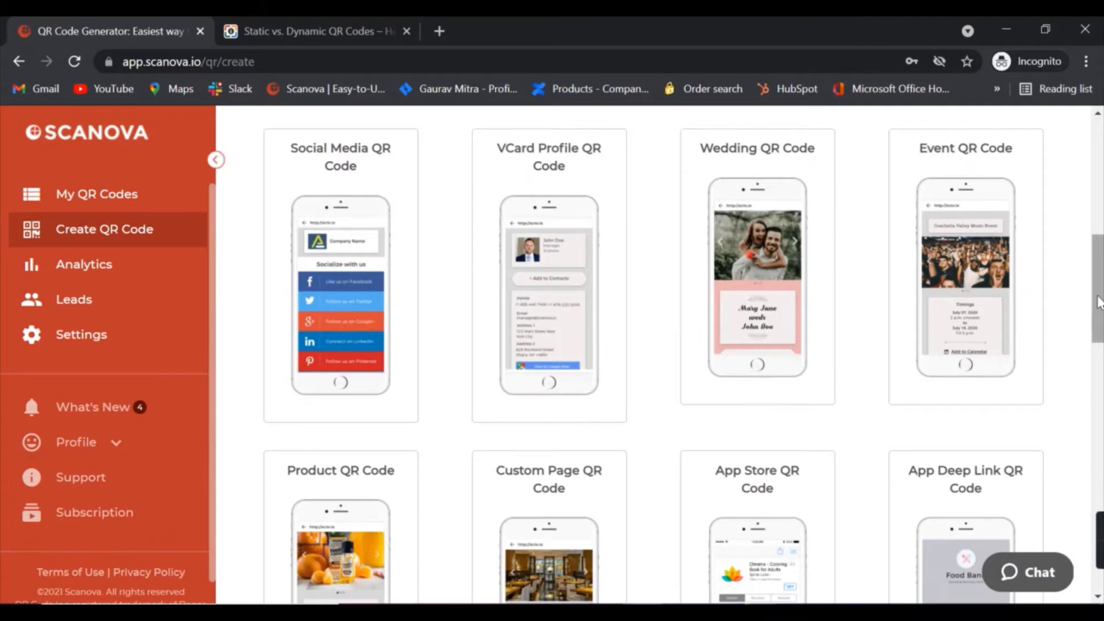
left_click_drag(1097, 308, 1100, 359)
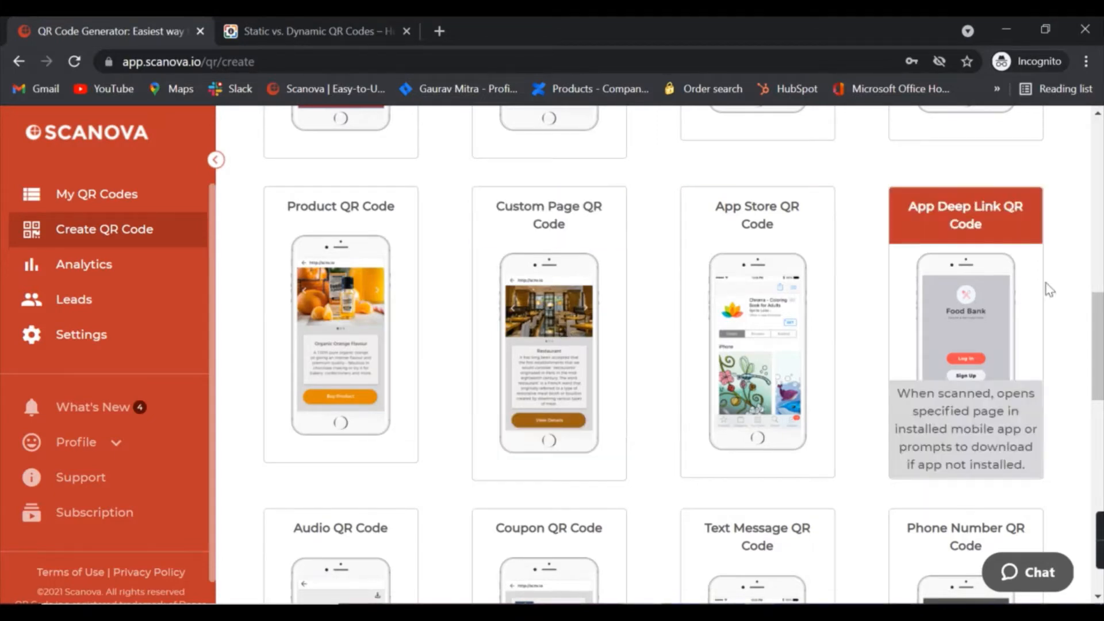
left_click_drag(1100, 322, 1100, 80)
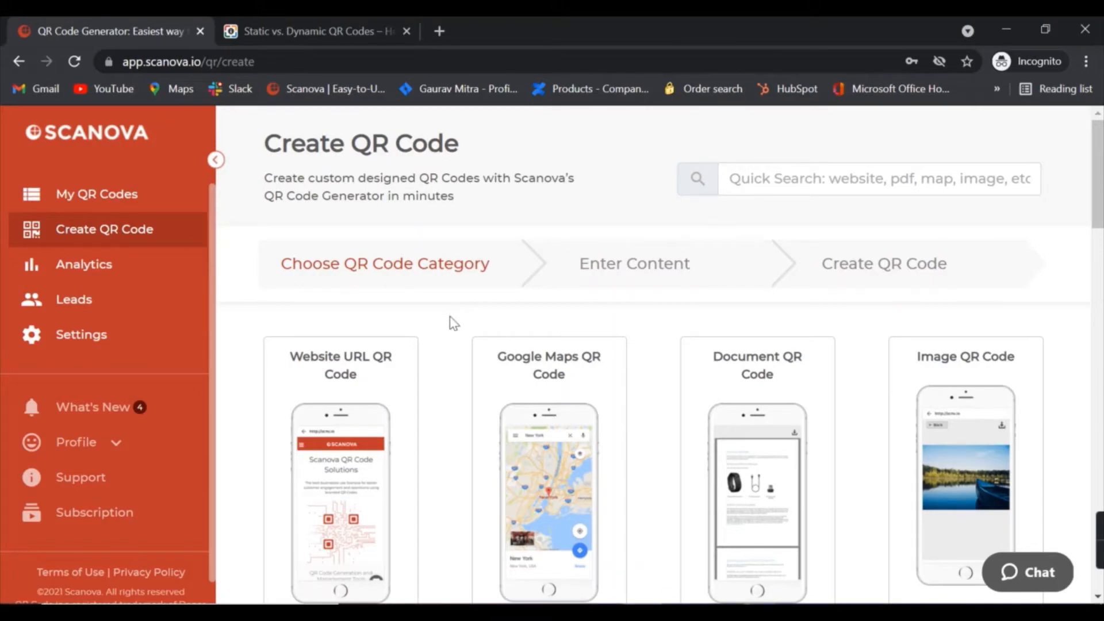
Choose the Website URL QR code category, enter scanova.io as its URL and continue to the creation stage
left_click(353, 457)
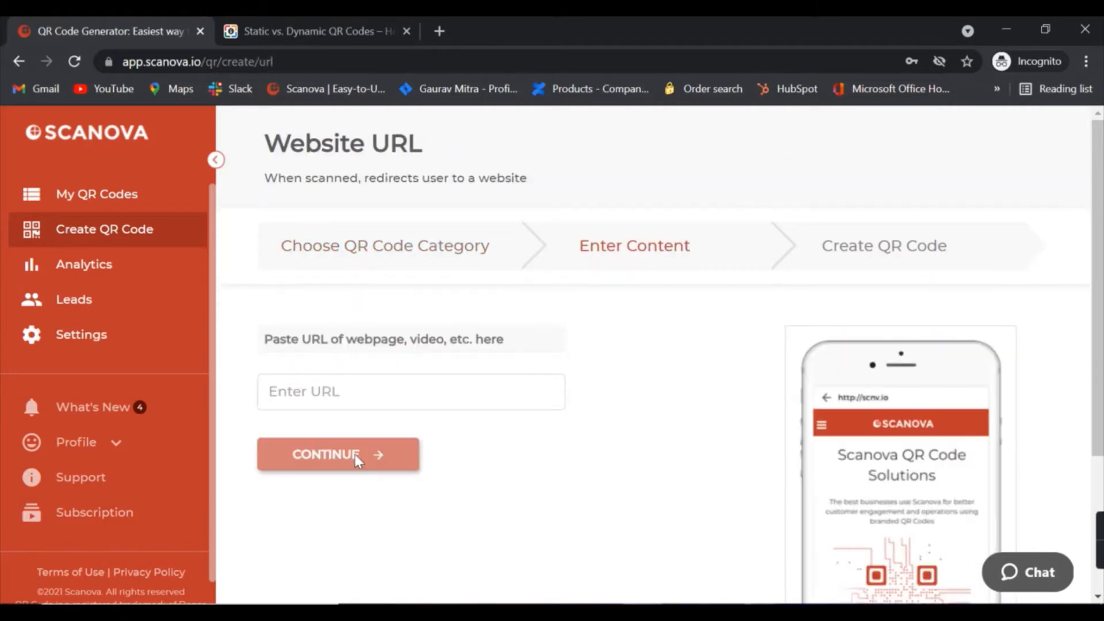
left_click(363, 395)
type("scan")
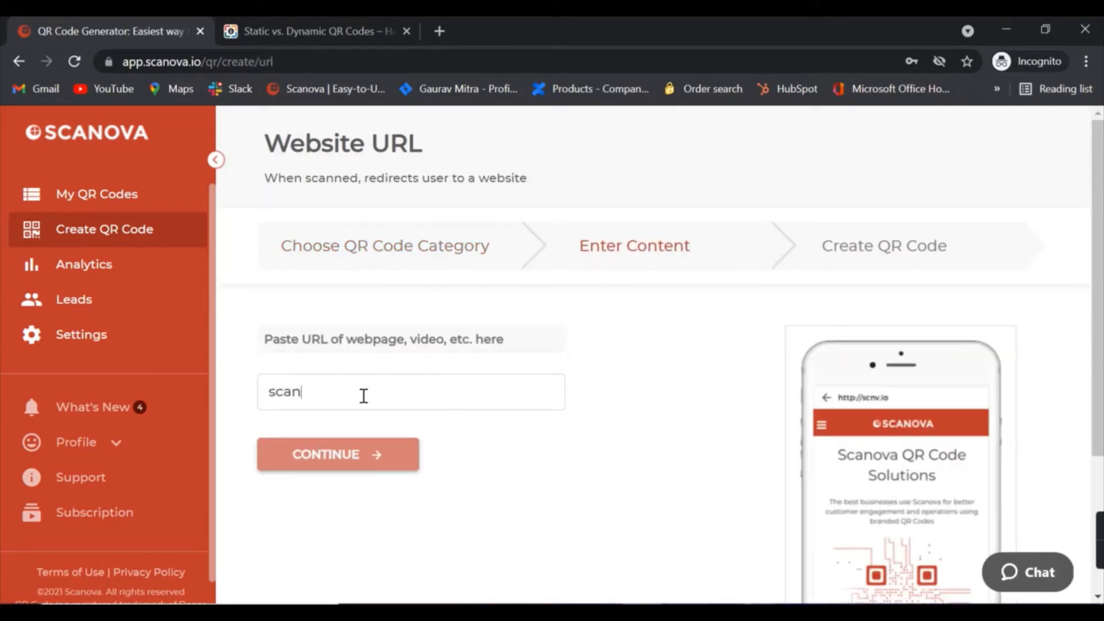
type("ova.io")
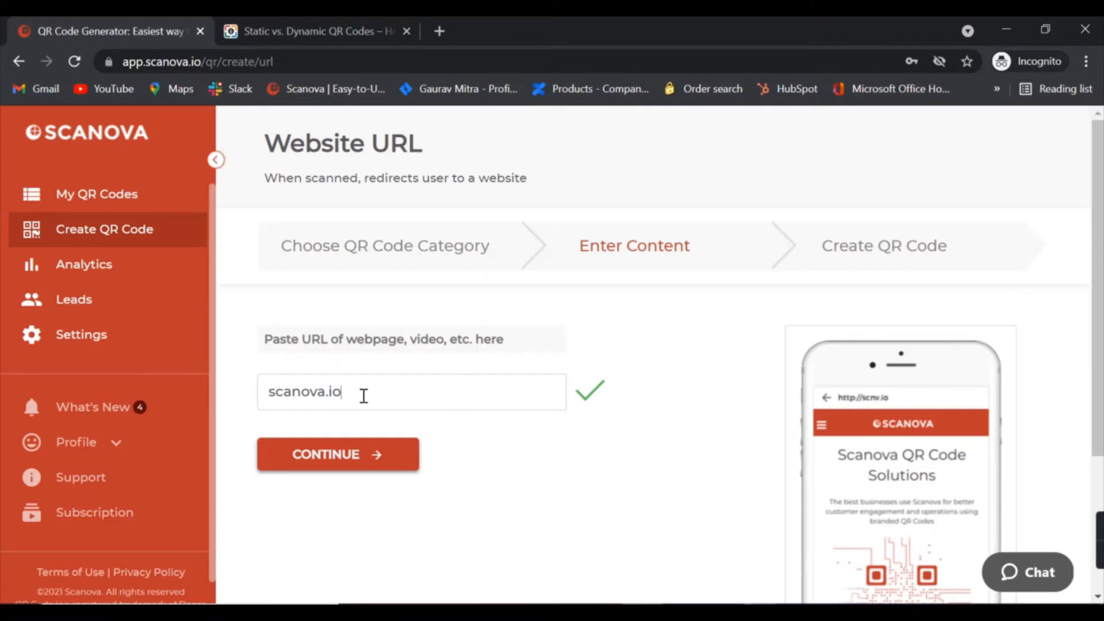
left_click(344, 459)
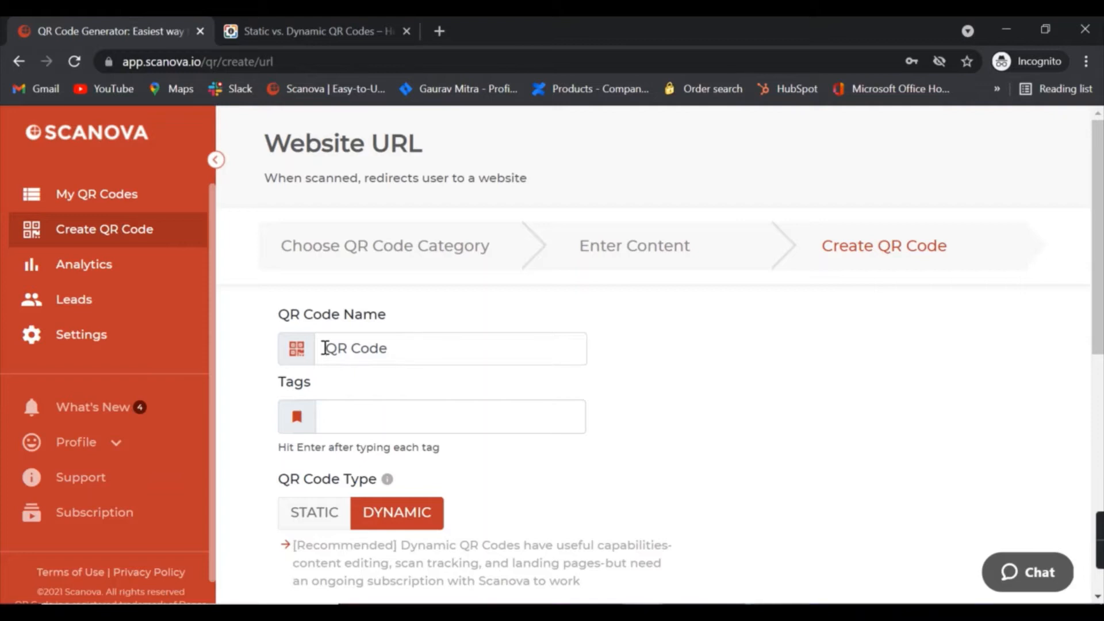
Name the QR code "Scanova Demo QR Code" and add the tag "Demo"
type("Scano")
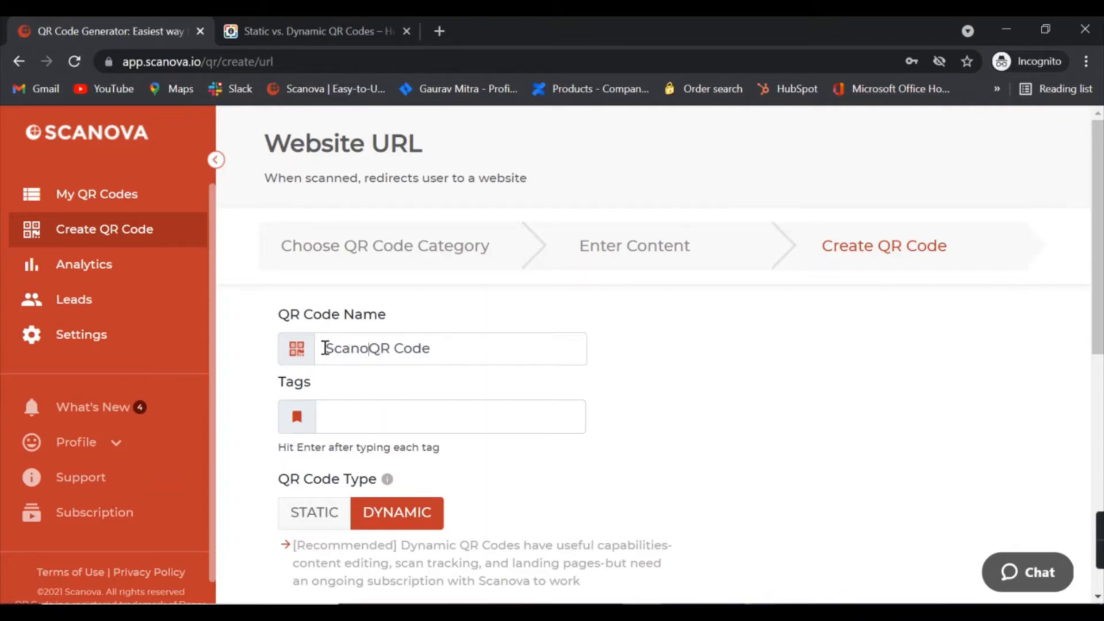
type("va Demo")
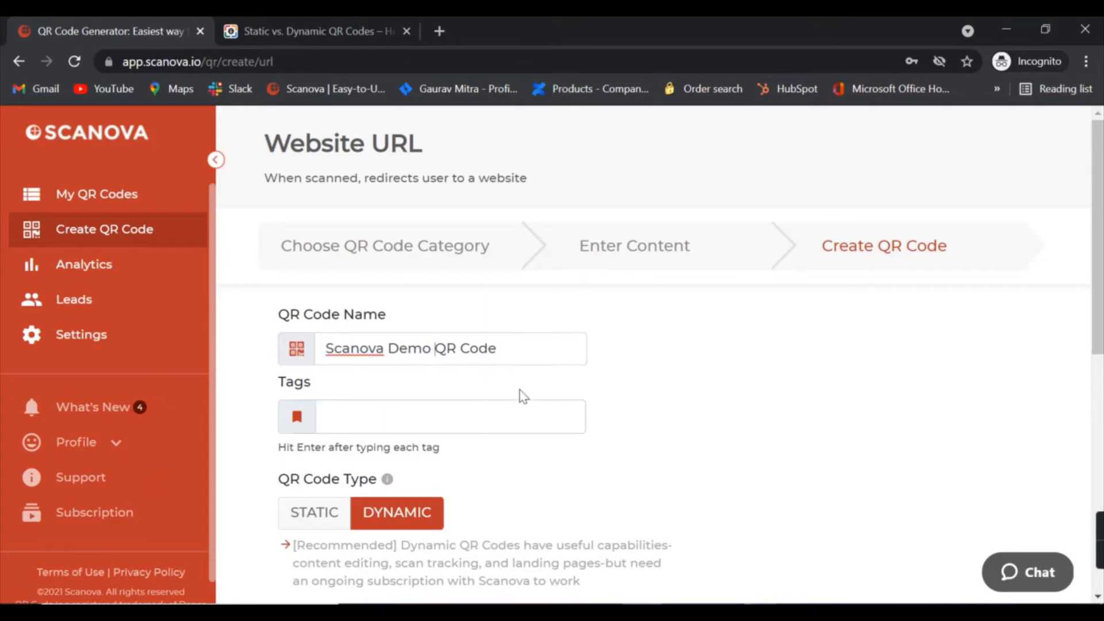
left_click(478, 416)
type("Dem")
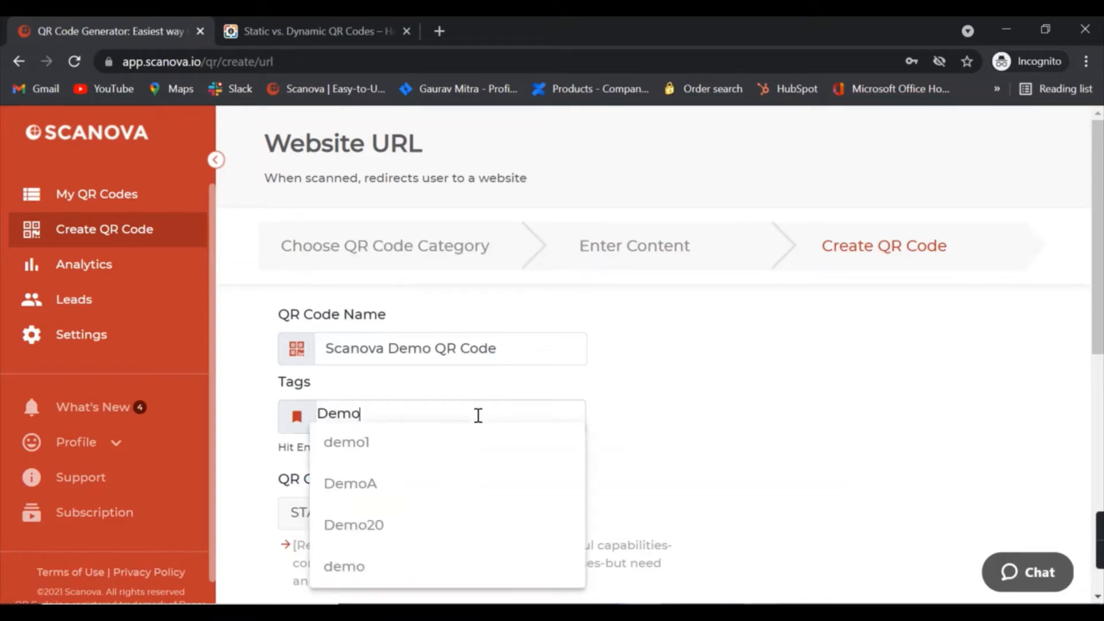
type("o")
key("Return")
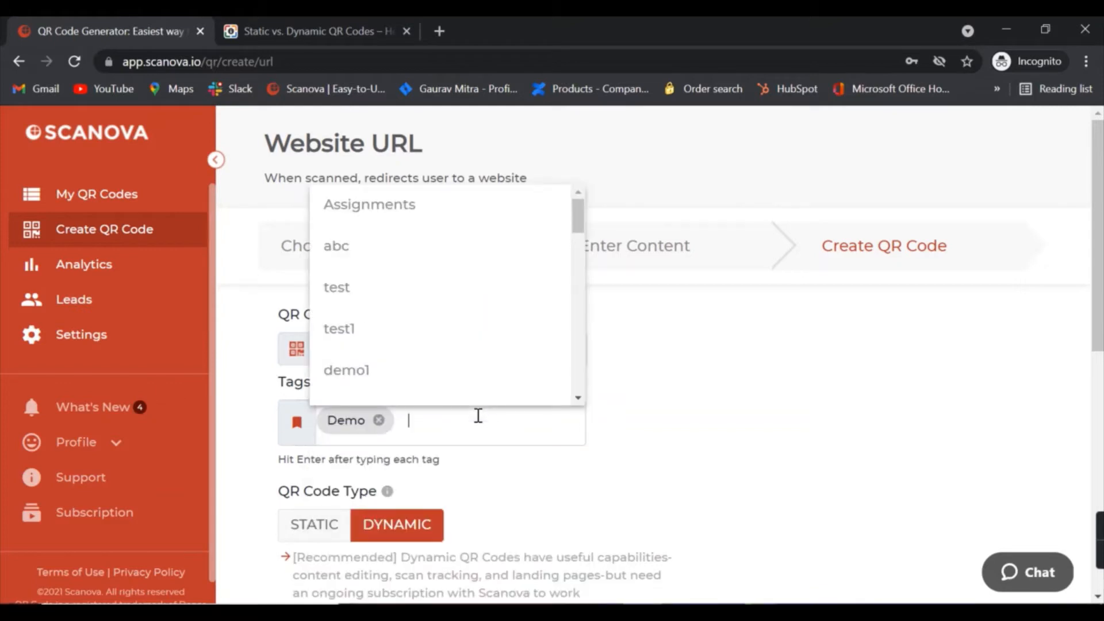
left_click(653, 448)
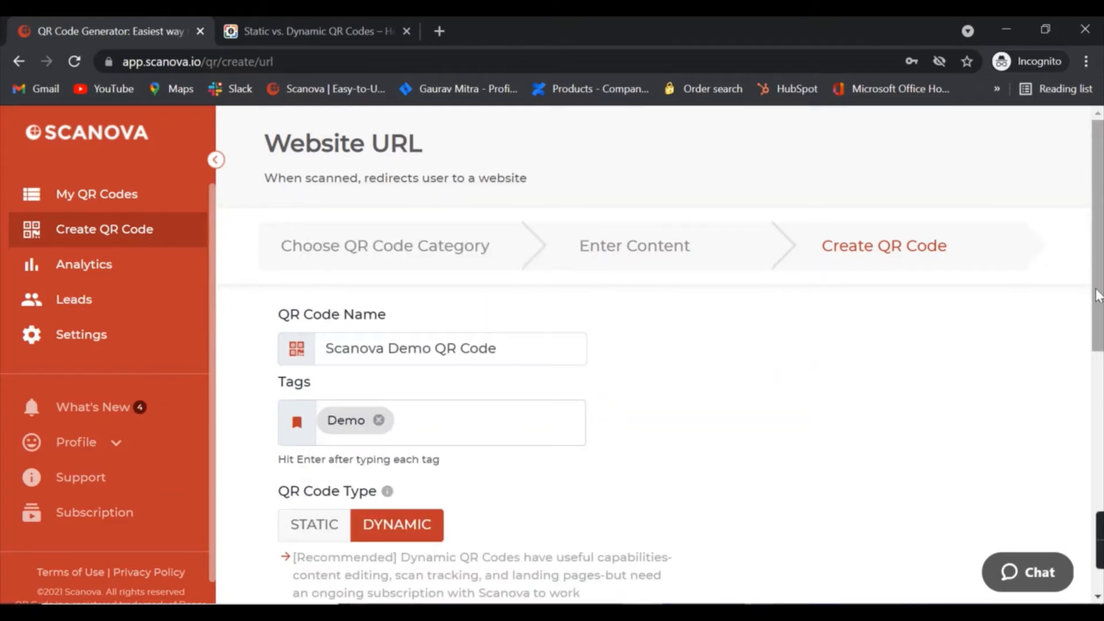
Enable Customize Short URL in the advanced settings to view its options, and disable it again
left_click_drag(1098, 296, 1101, 521)
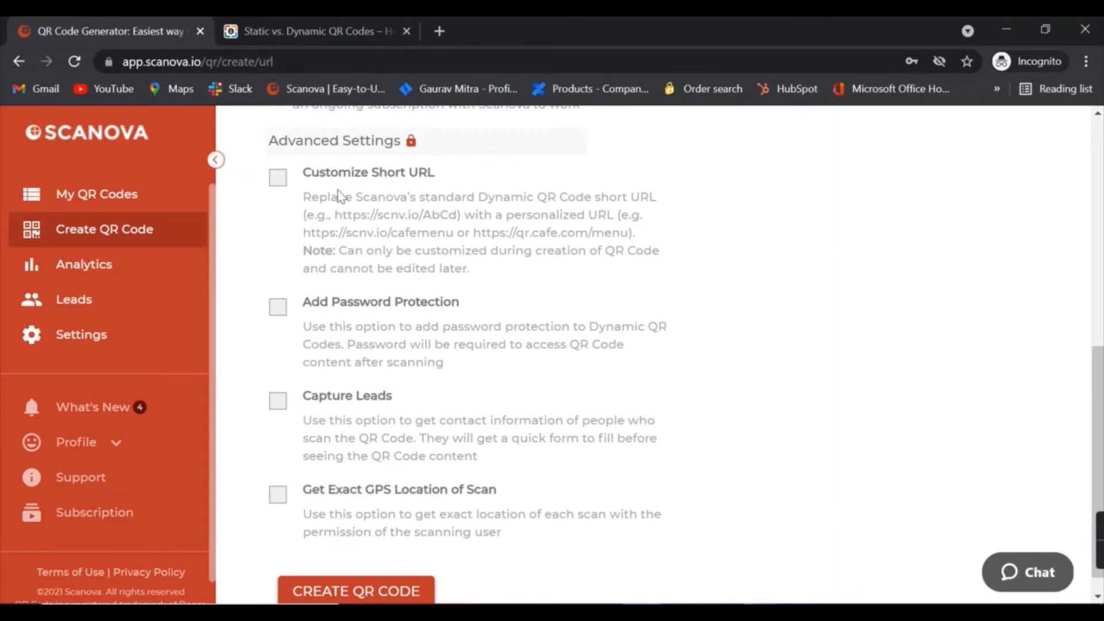
left_click(278, 179)
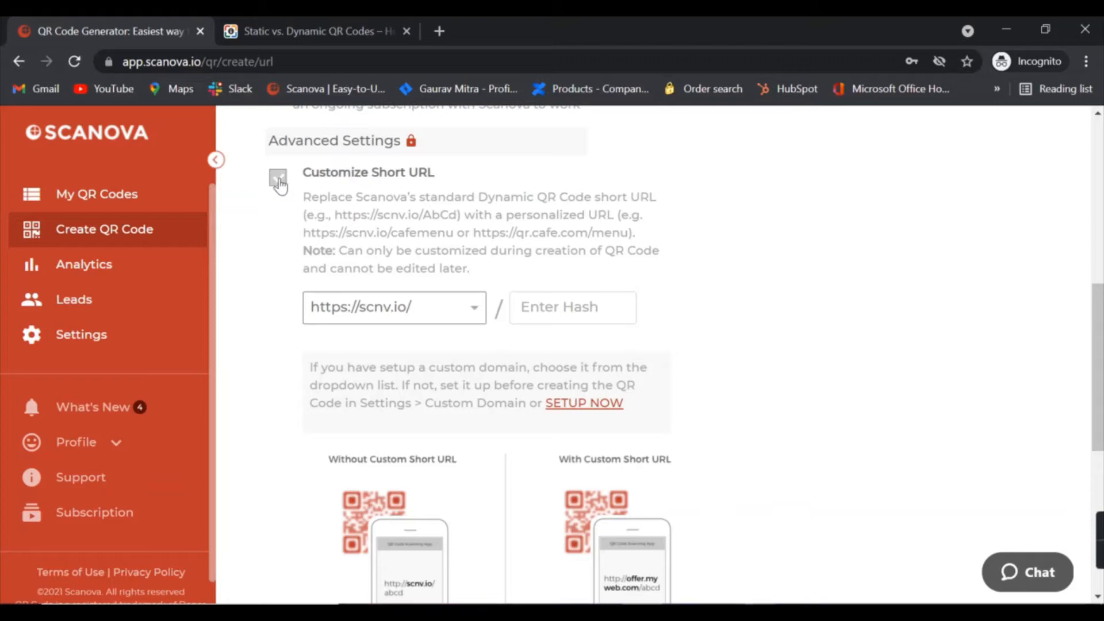
left_click(279, 179)
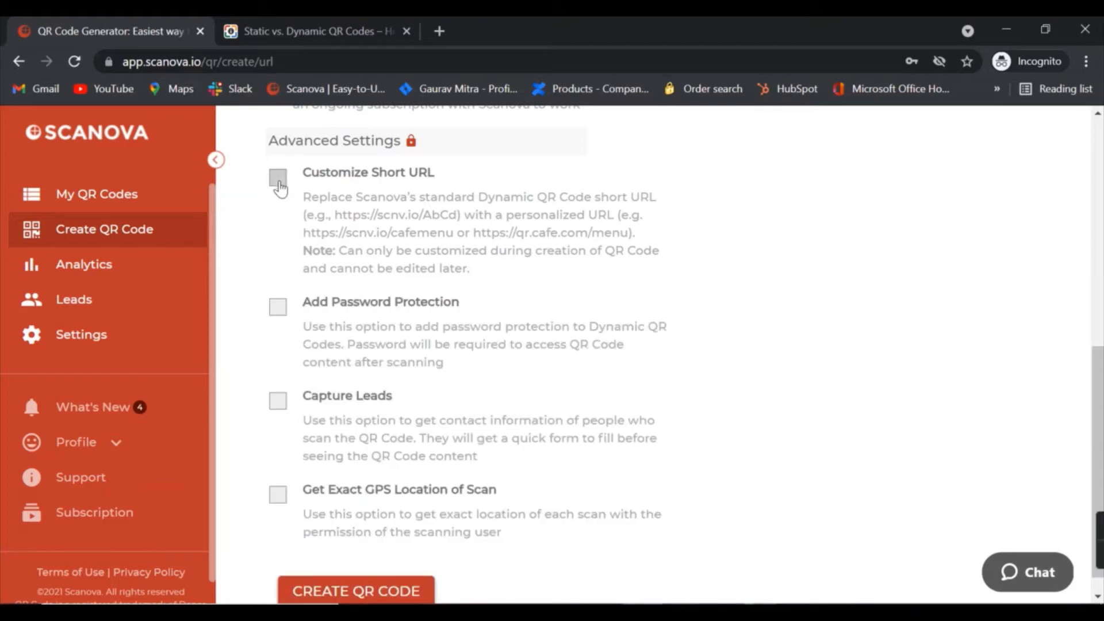
Enable Add Password Protection and Capture Leads one after the other to view their options, disabling each again
left_click(280, 311)
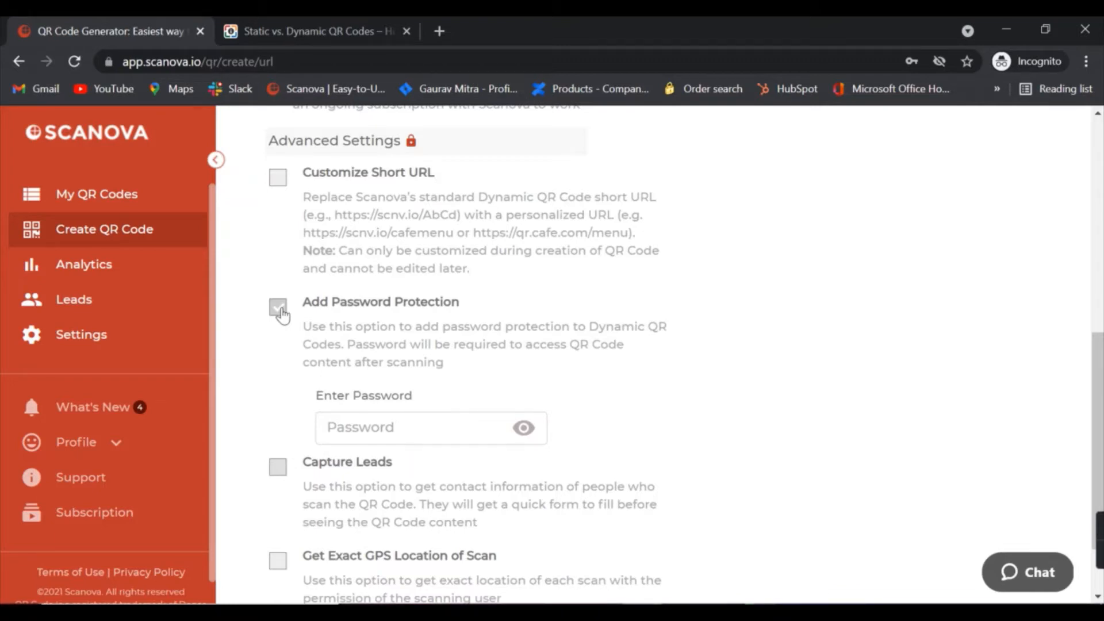
left_click(279, 310)
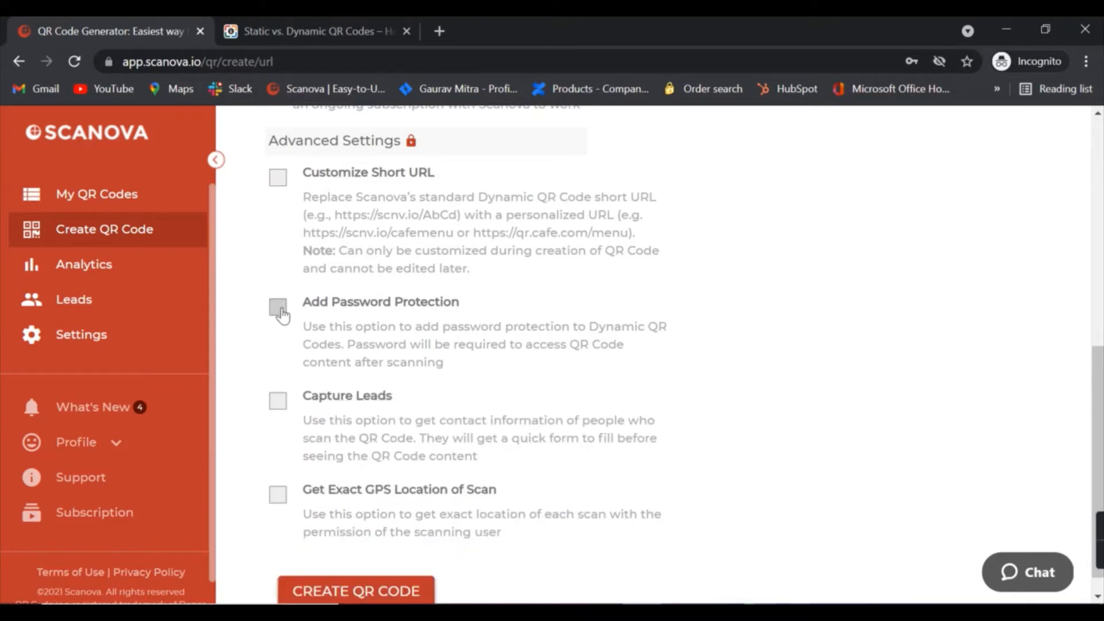
left_click(278, 398)
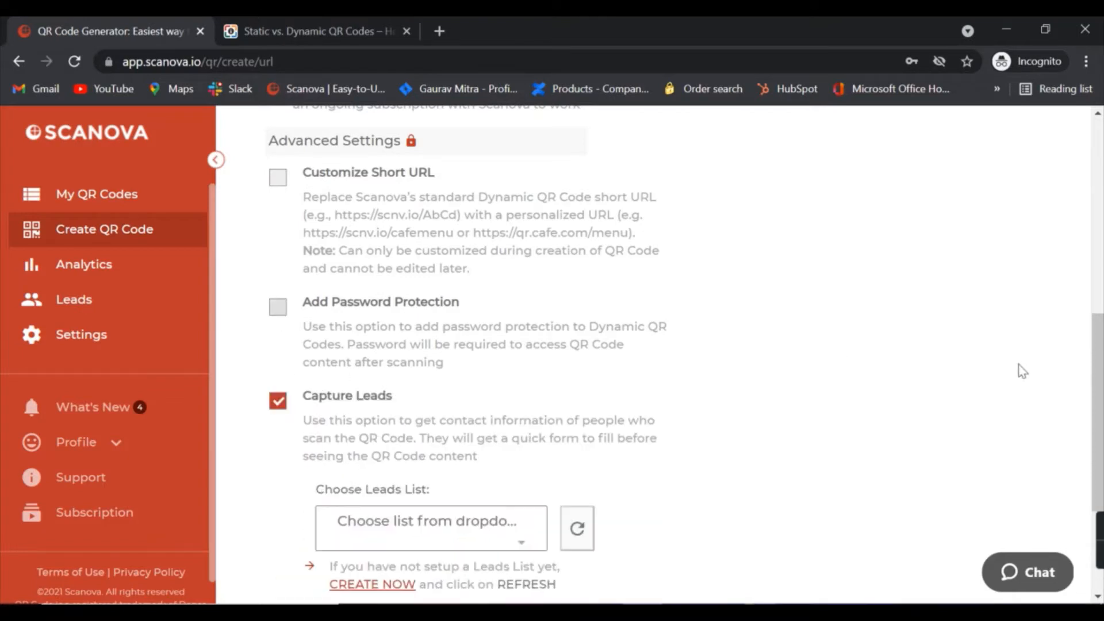
scroll(1095, 402, "down", 1)
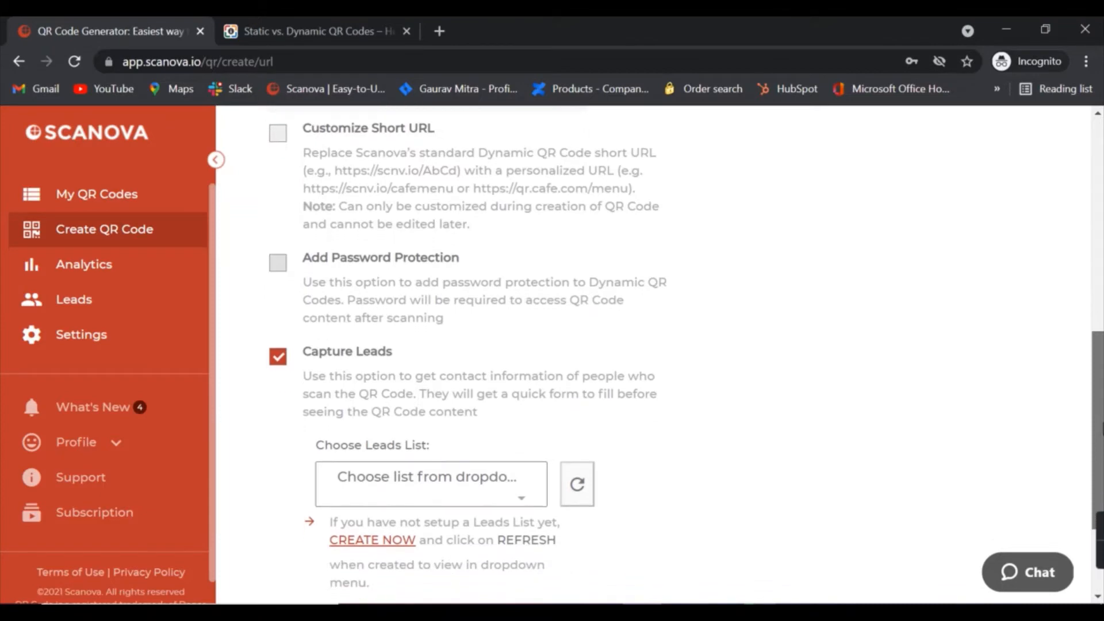
scroll(684, 355, "down", 1)
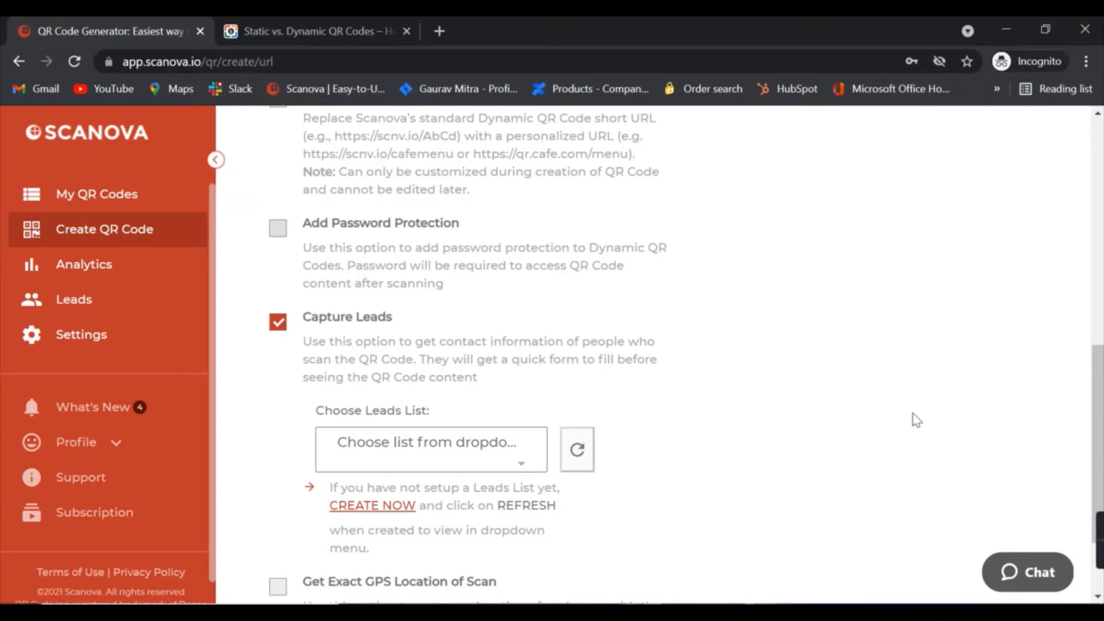
left_click(278, 324)
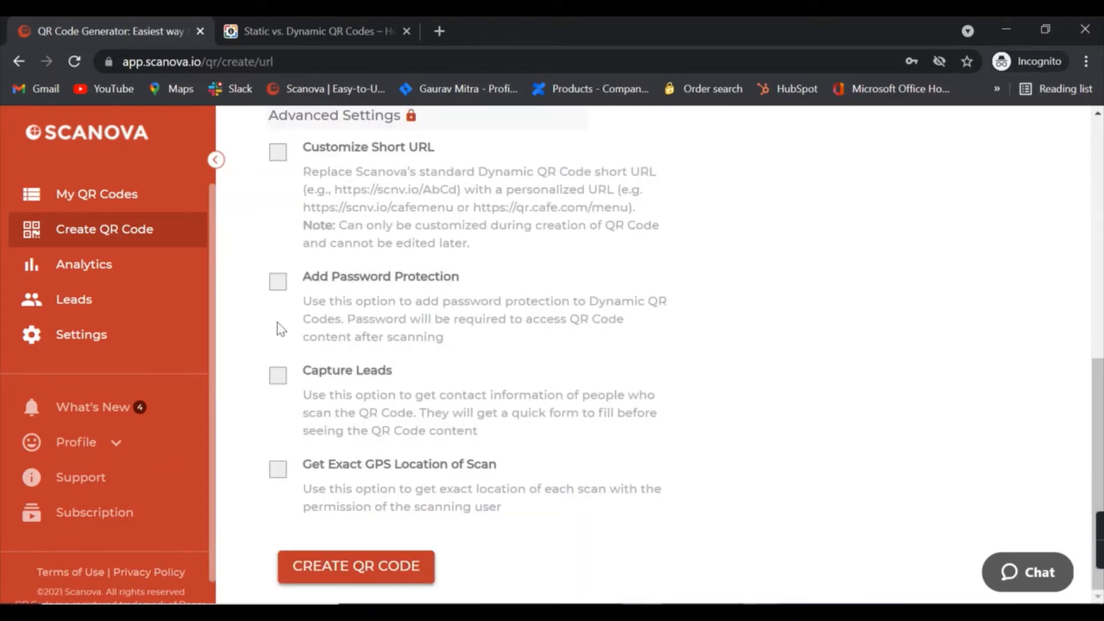
Enable Get Exact GPS Location of Scan to view its permission note and preview, and disable it again
left_click(278, 470)
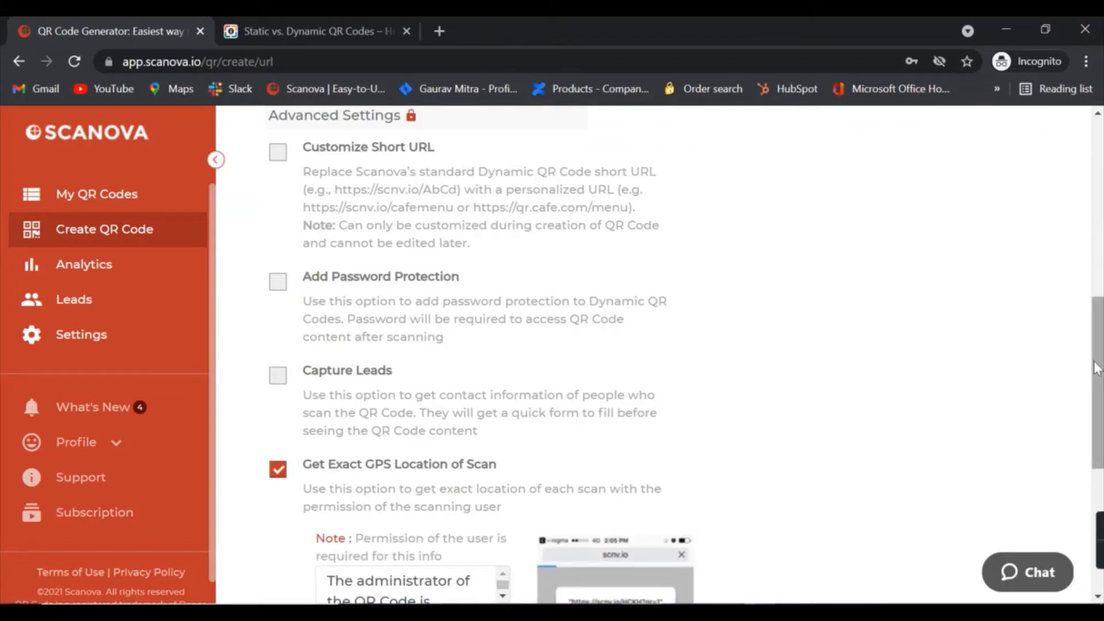
left_click_drag(1098, 368, 1098, 486)
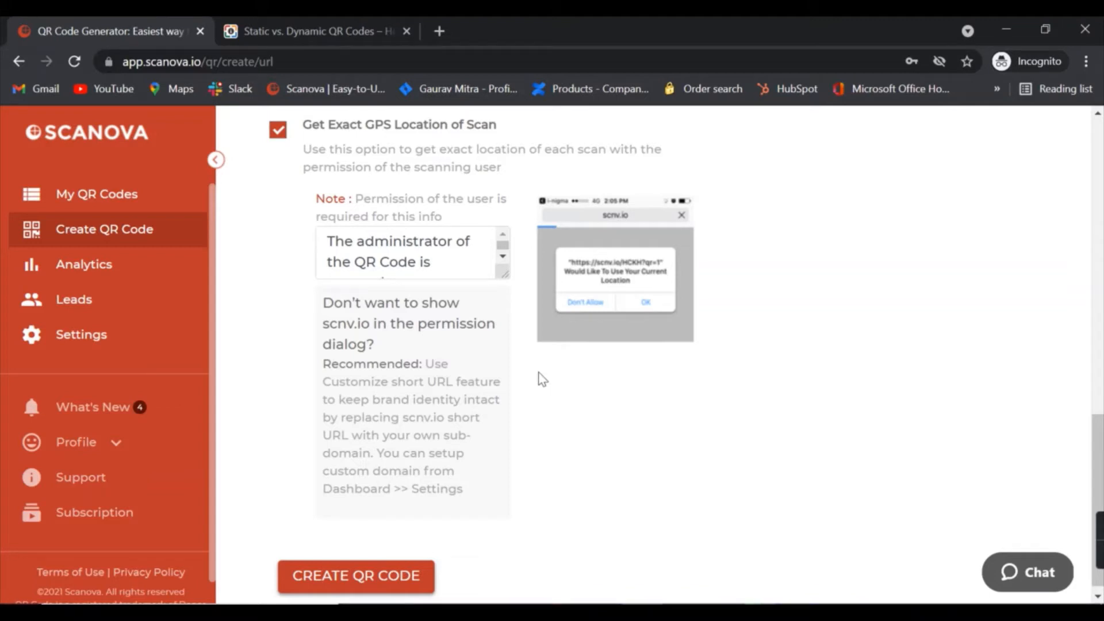
left_click(281, 136)
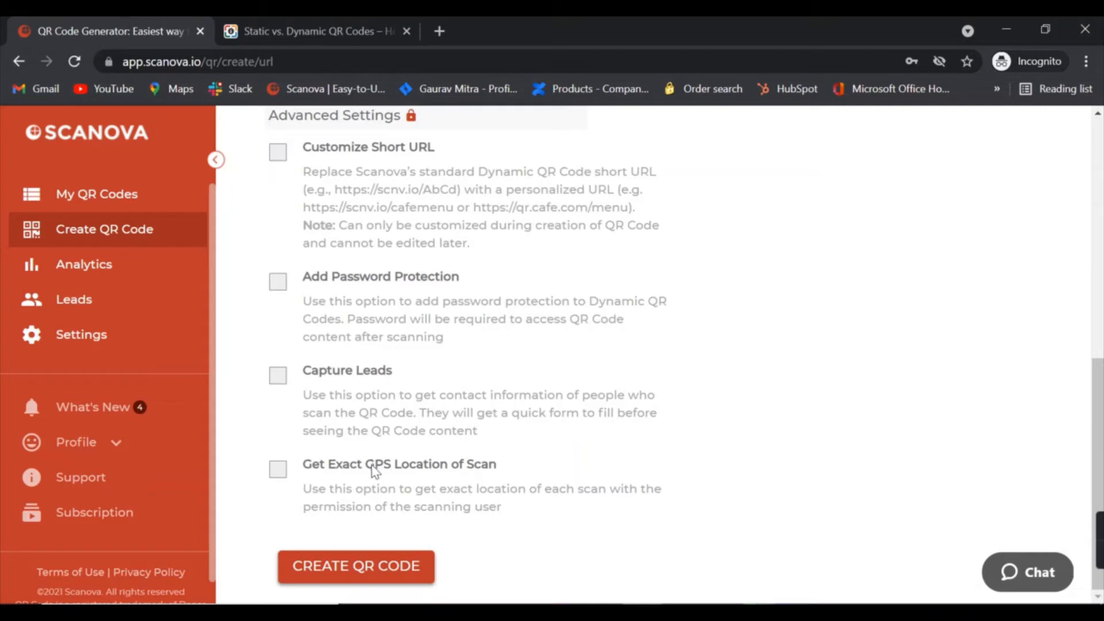
Create the QR code with all advanced settings disabled and look over its details page
left_click(369, 572)
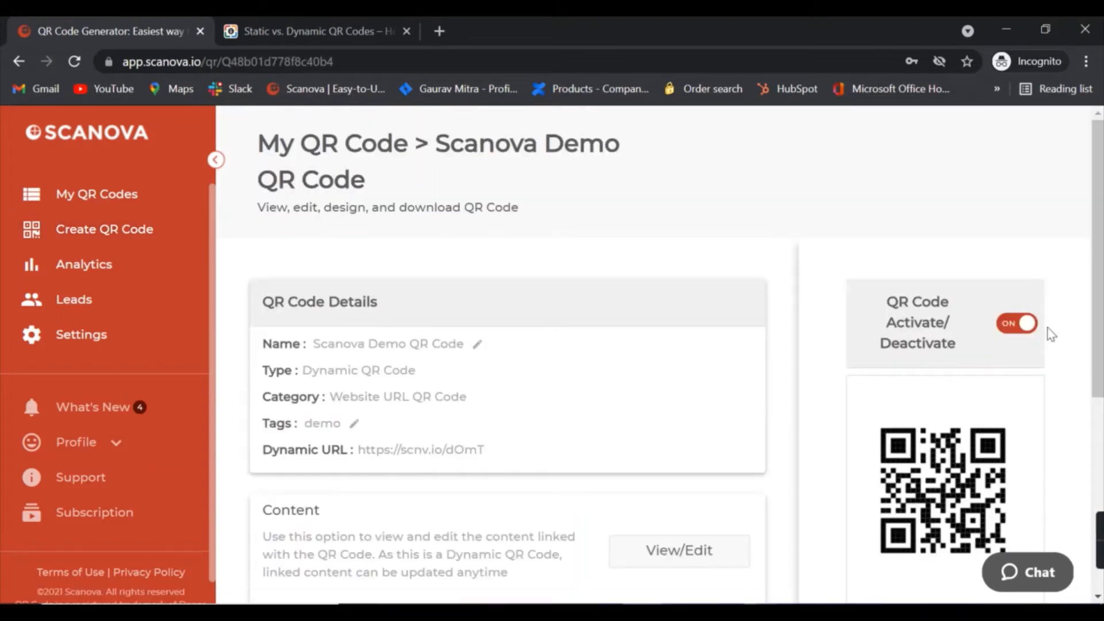
scroll(1095, 326, "down", 2)
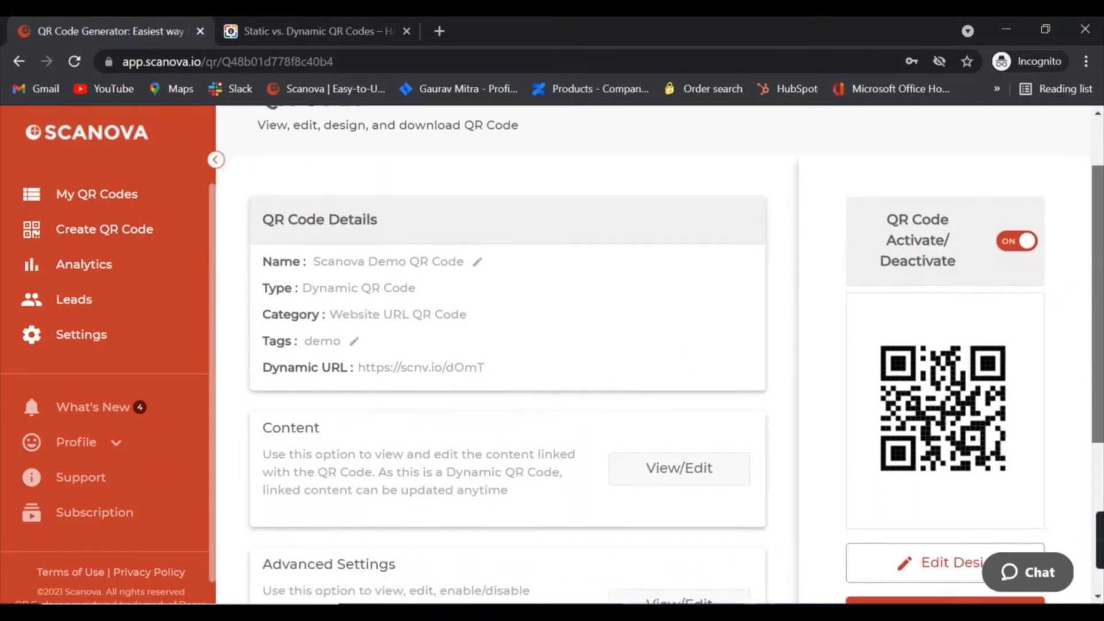
scroll(675, 359, "down", 1)
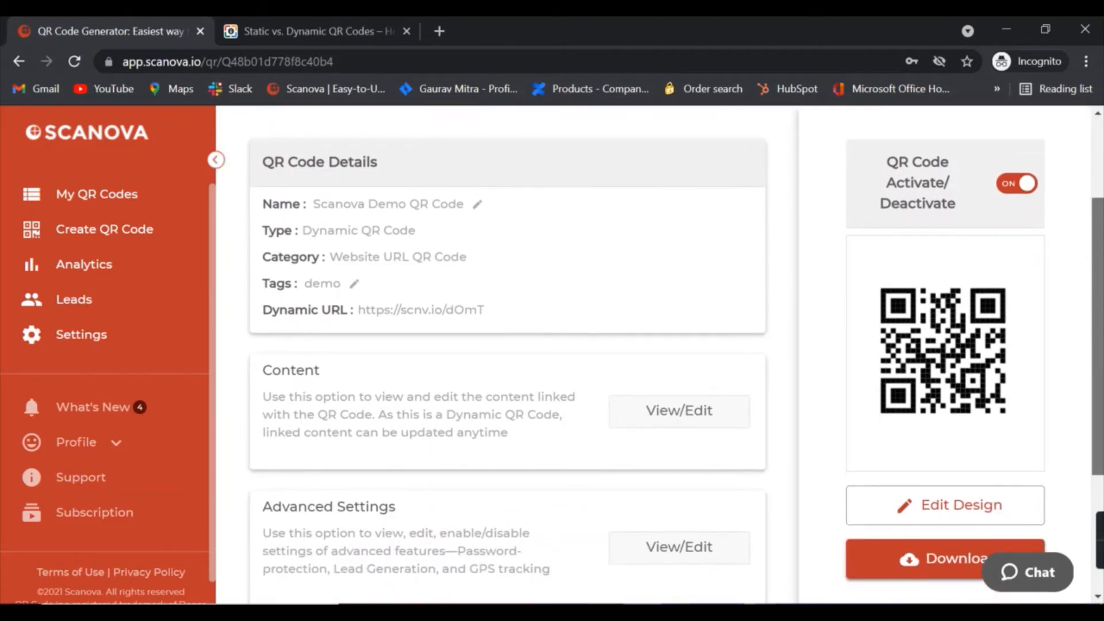
left_click_drag(1098, 402, 1098, 395)
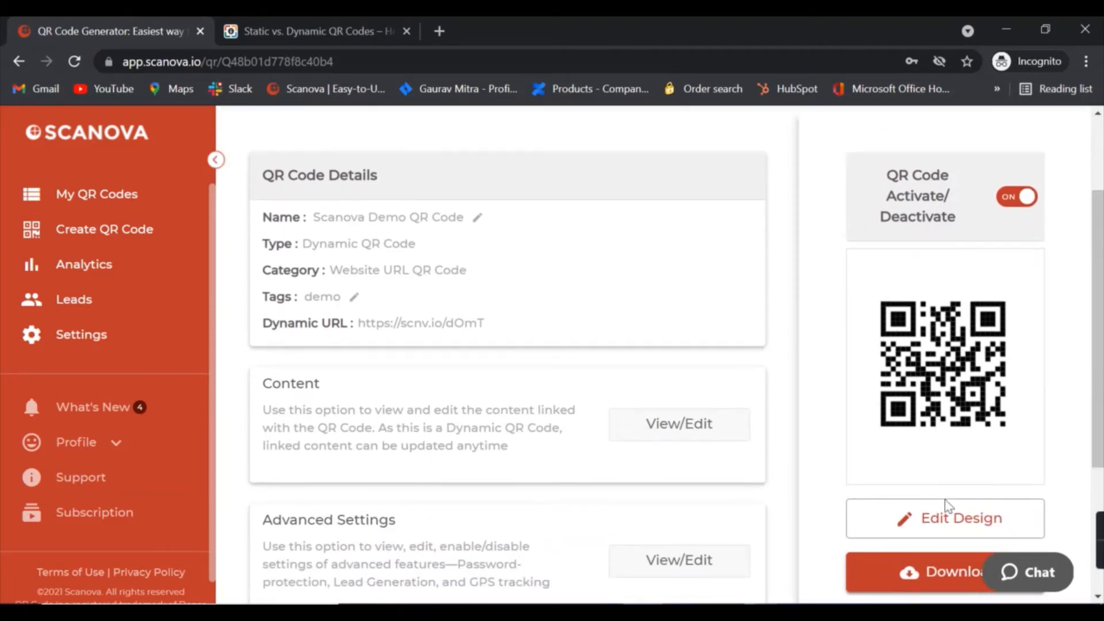
Edit the QR code's design as a Custom Logo Design, apply the saved Scanova template and finish editing
left_click(941, 533)
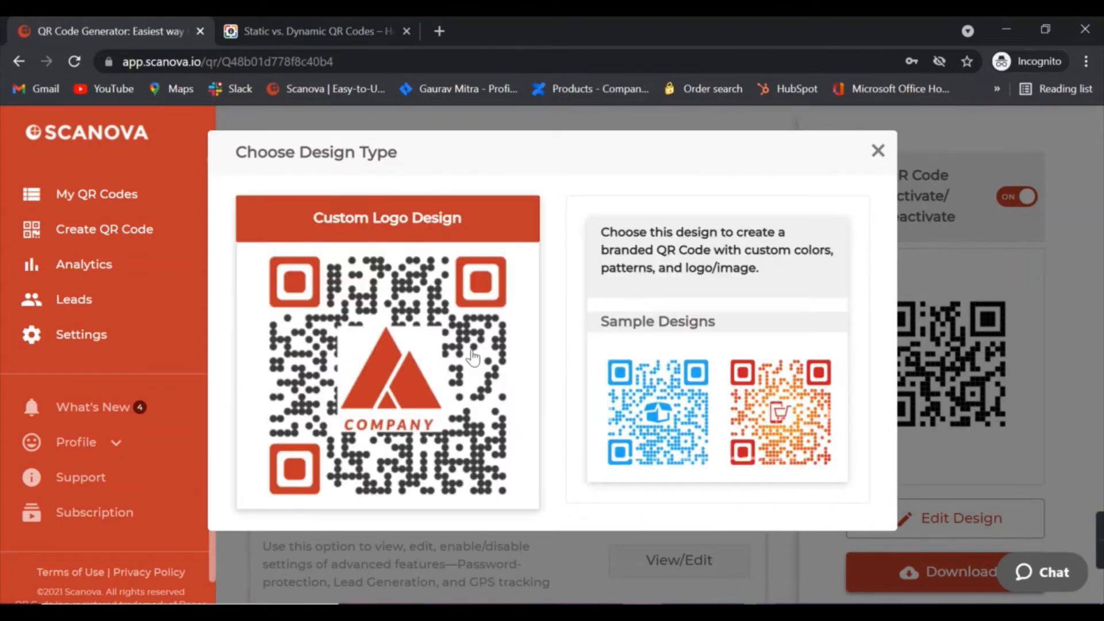
left_click(420, 353)
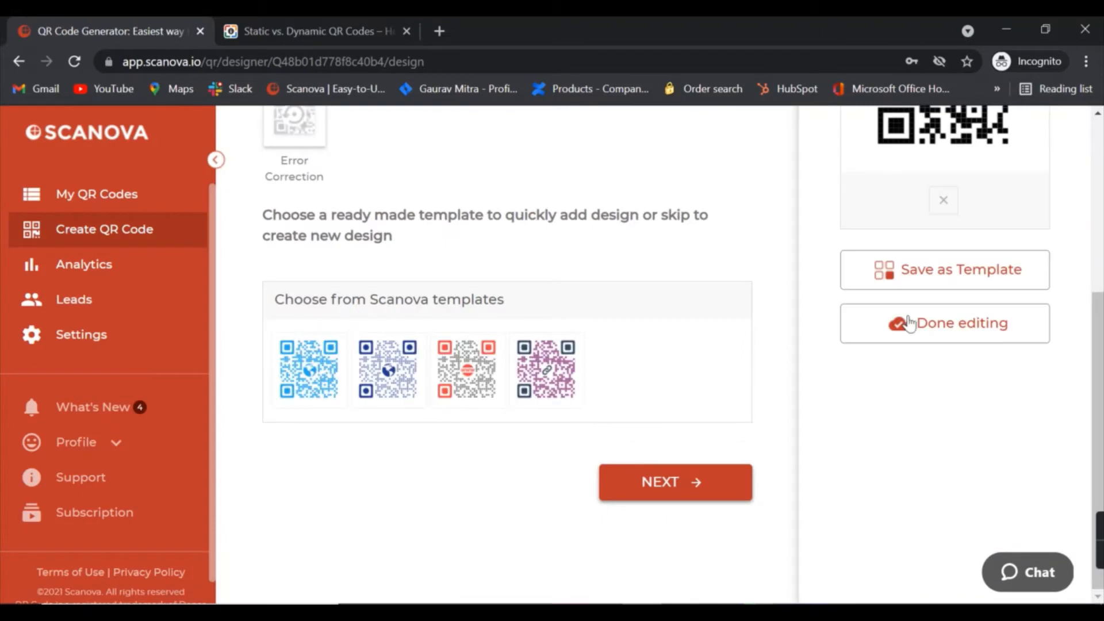
scroll(1100, 237, "up", 4)
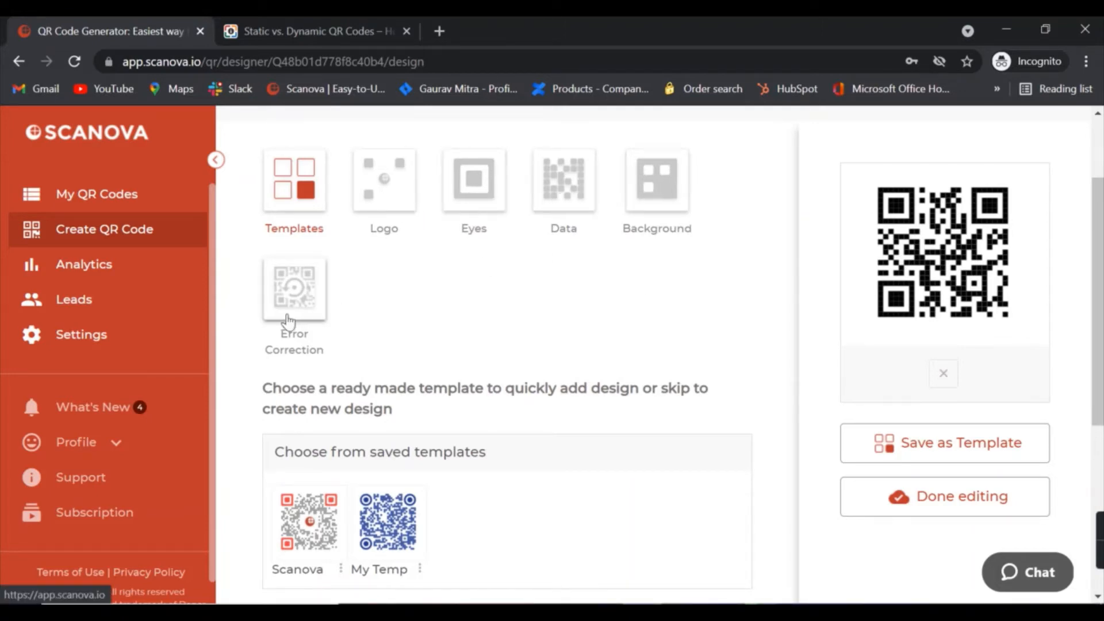
left_click_drag(1101, 345, 1102, 420)
left_click(292, 433)
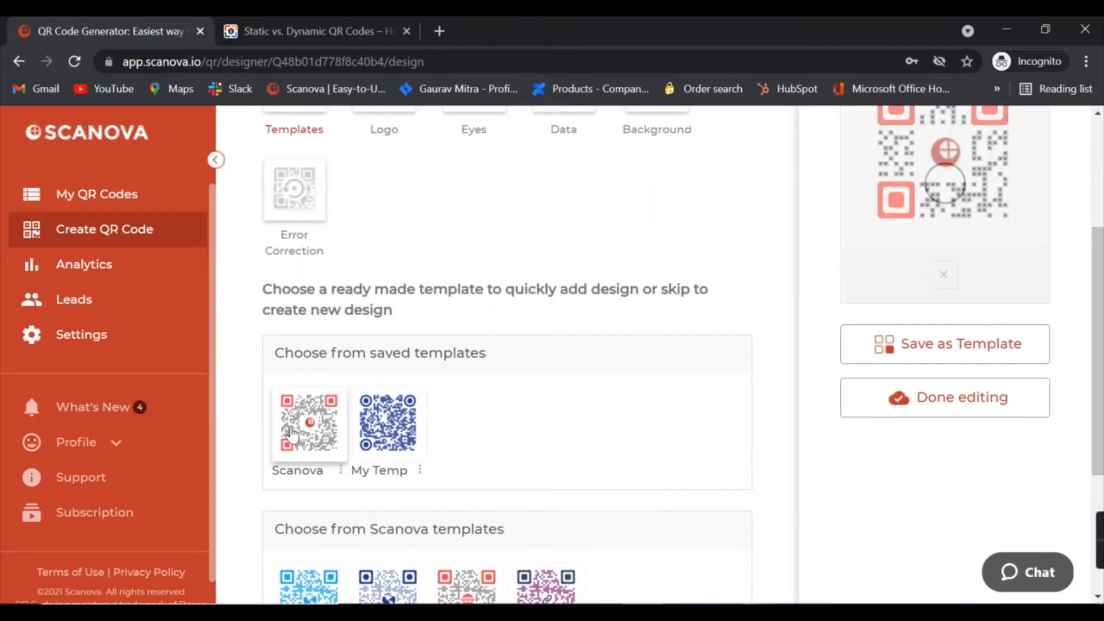
left_click(928, 406)
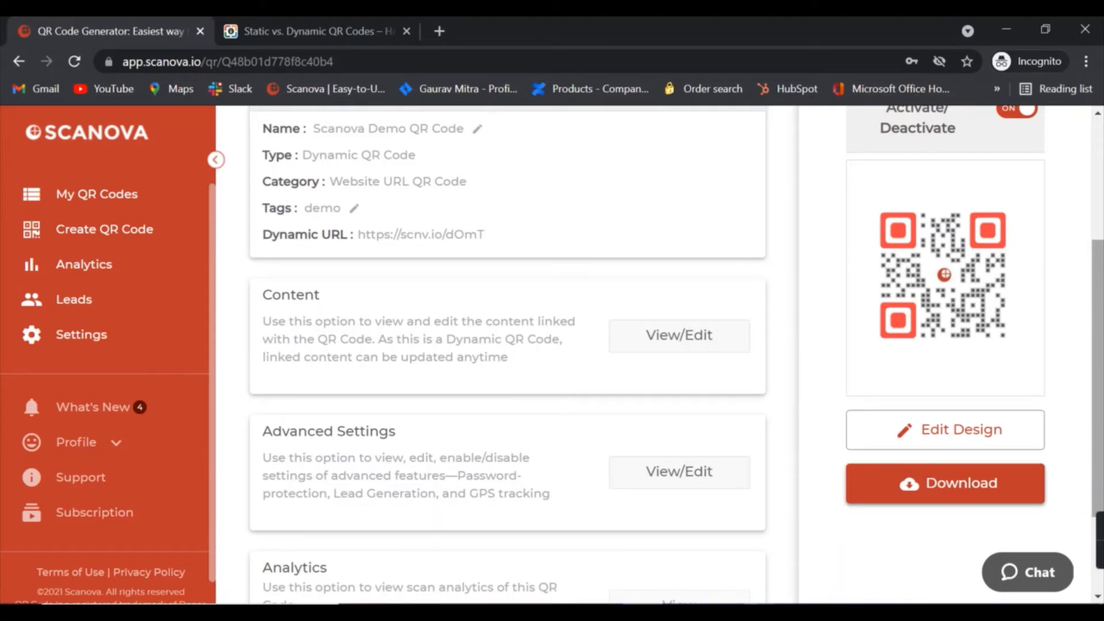
Download the QR code as a PNG image, 1.50 by 1.50 inches, and dismiss the browser's download notice
left_click(940, 491)
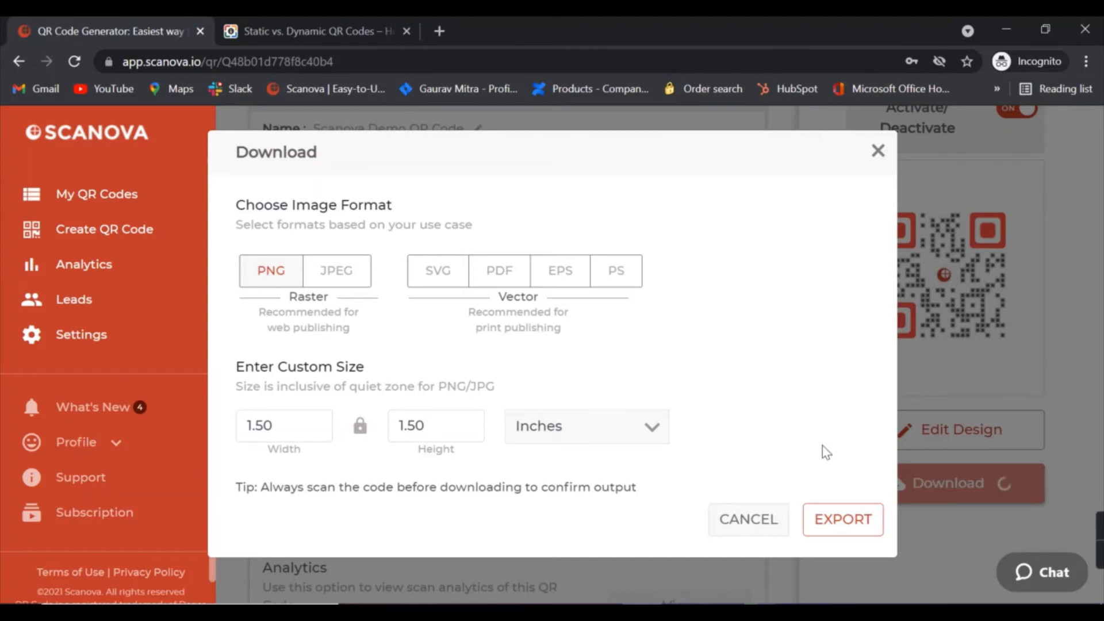
left_click(840, 519)
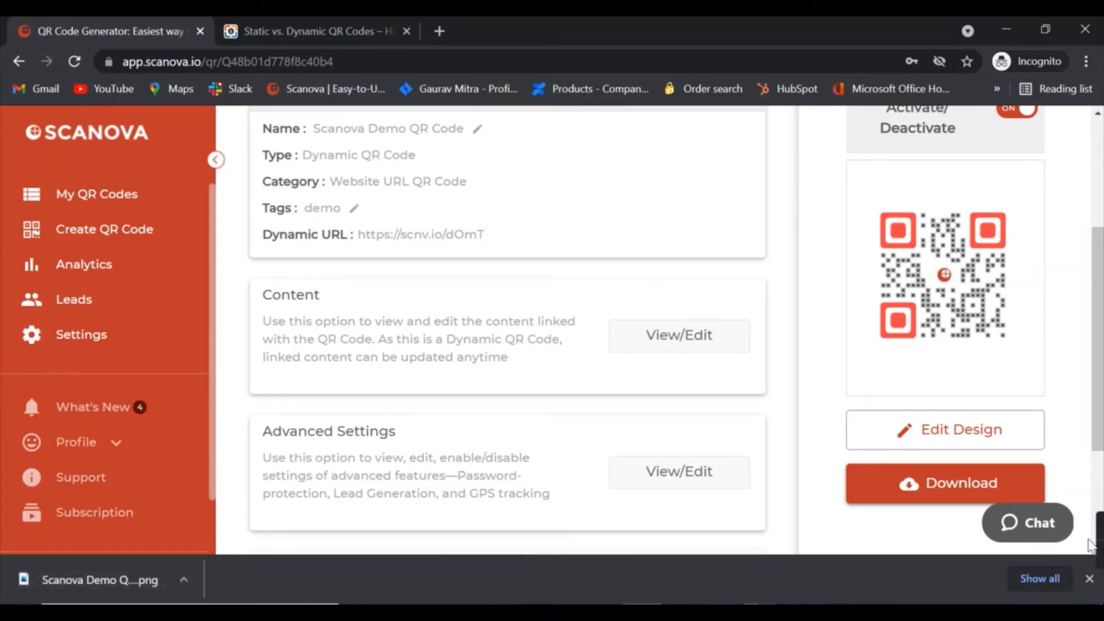
mouse_move(1095, 584)
left_click(1090, 581)
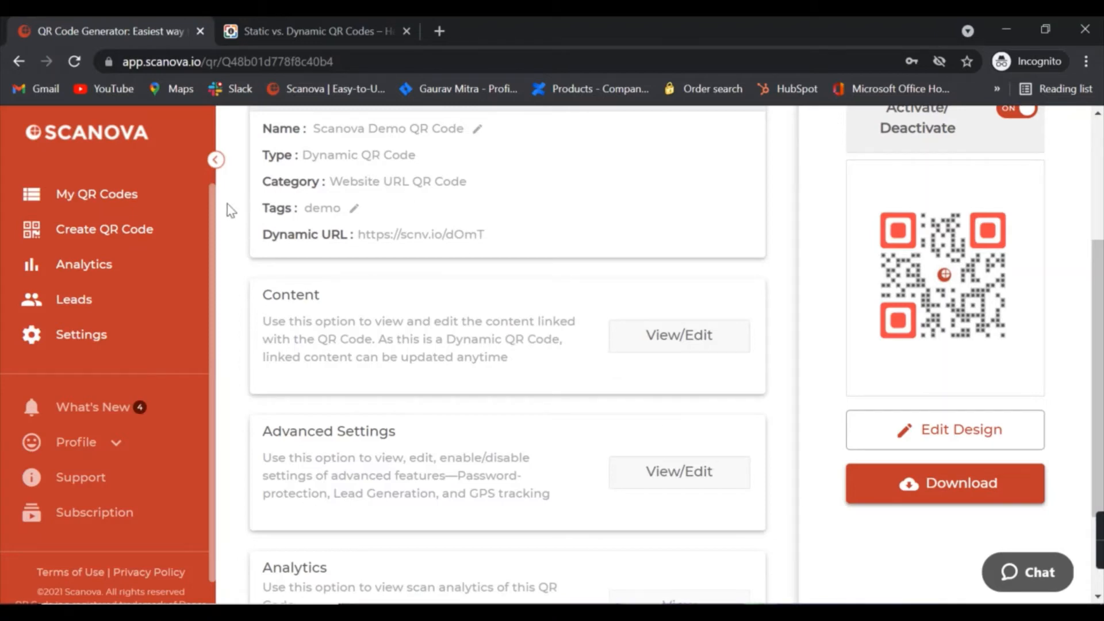
Look through the list of all created QR codes, its name search and the actions available for Scanova Demo QR Code
left_click(138, 197)
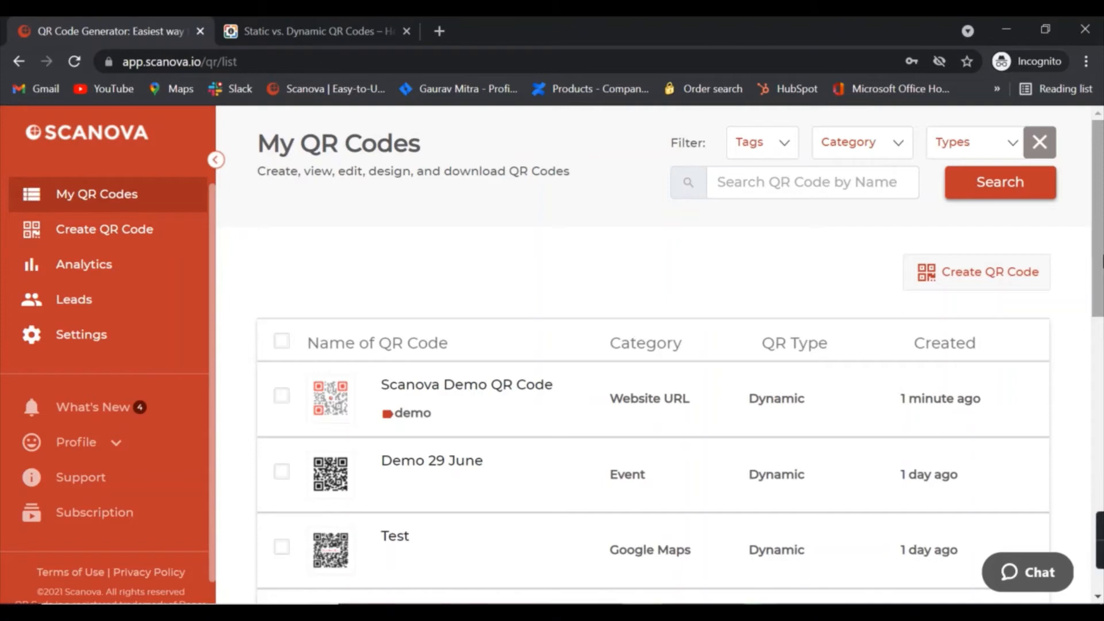
scroll(653, 350, "down", 10)
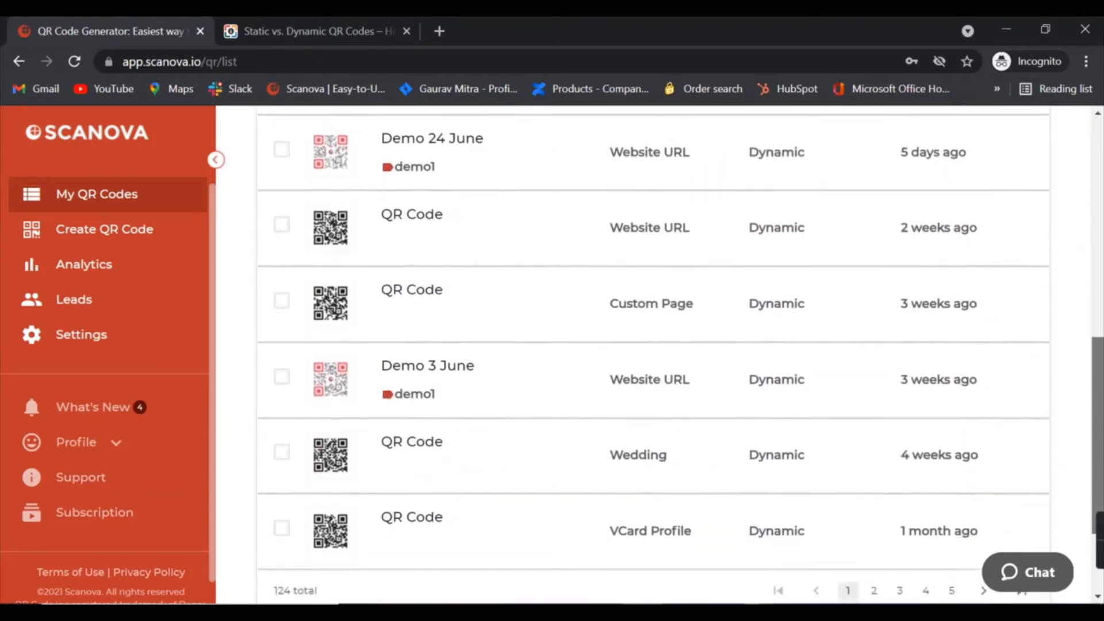
scroll(652, 351, "up", 7)
scroll(1099, 221, "up", 5)
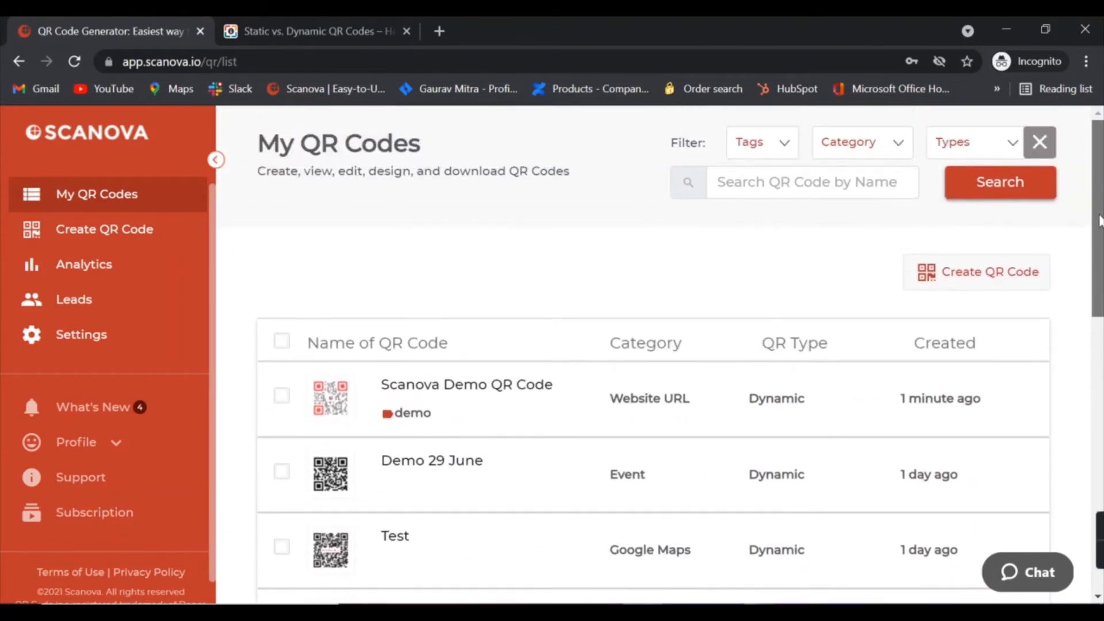
left_click(794, 189)
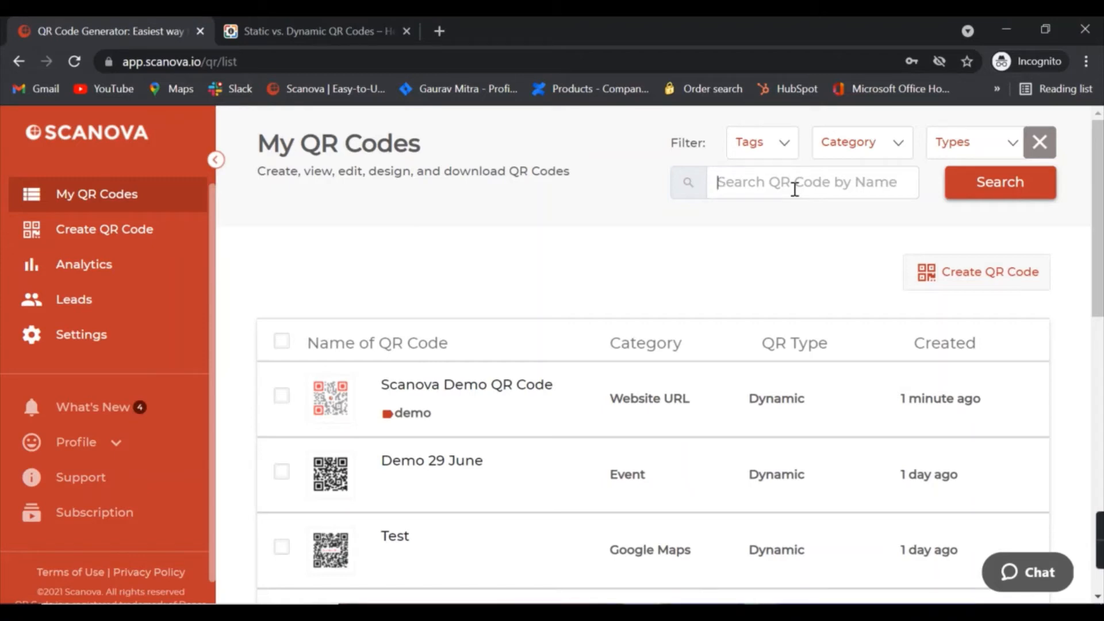
mouse_move(914, 405)
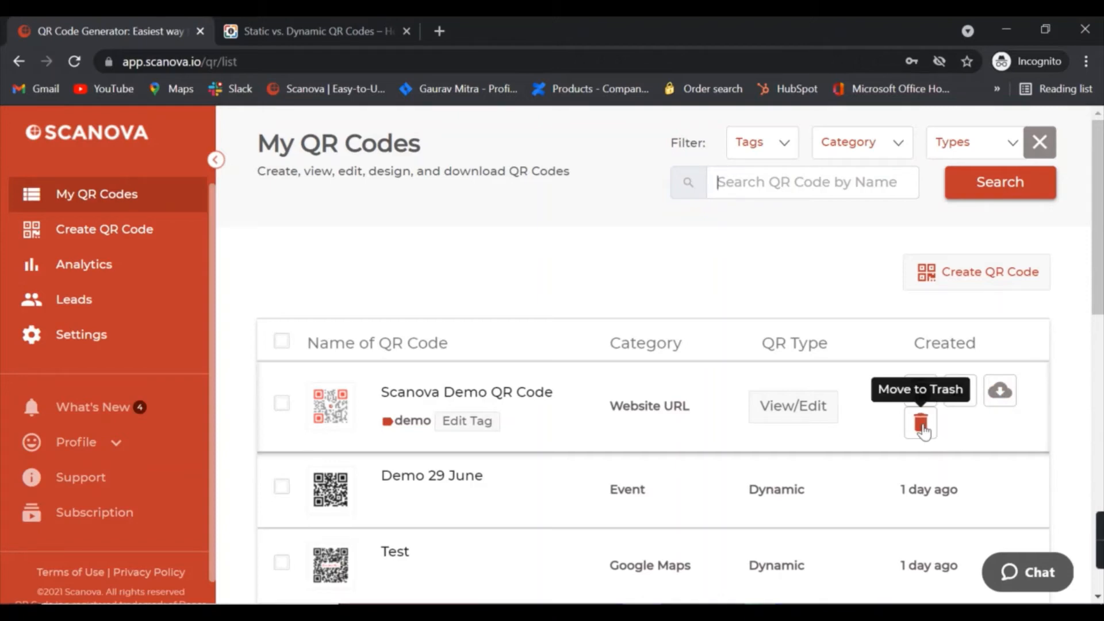
Open Scanova Demo QR Code for editing, change its linked content URL to ticket-generator.com and apply the change
left_click(794, 411)
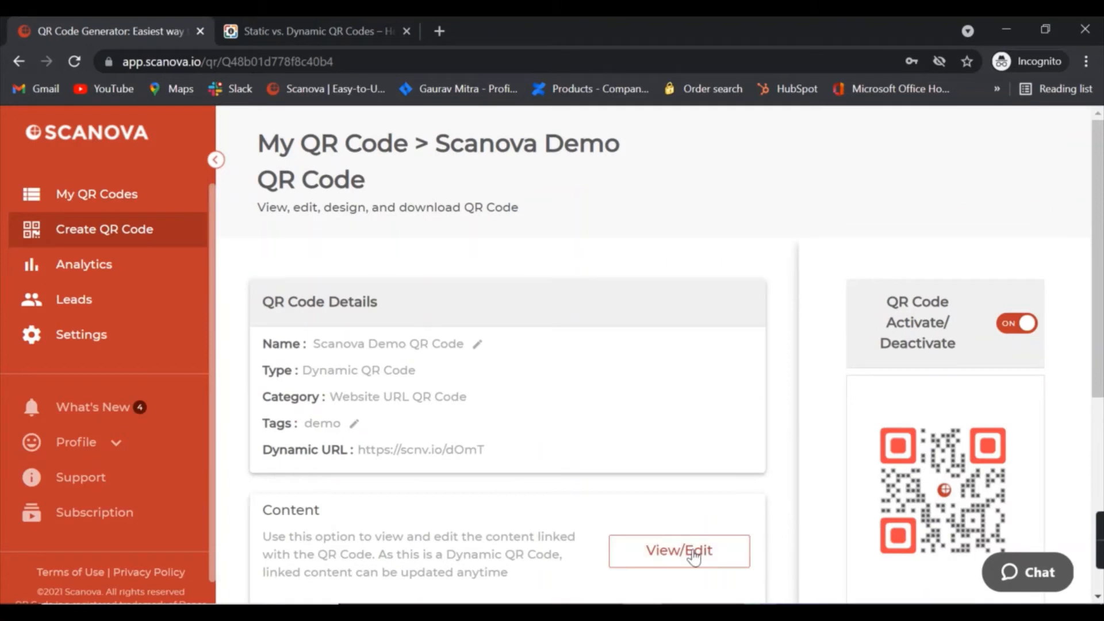
left_click(694, 555)
left_click(483, 343)
key("BackSpace")
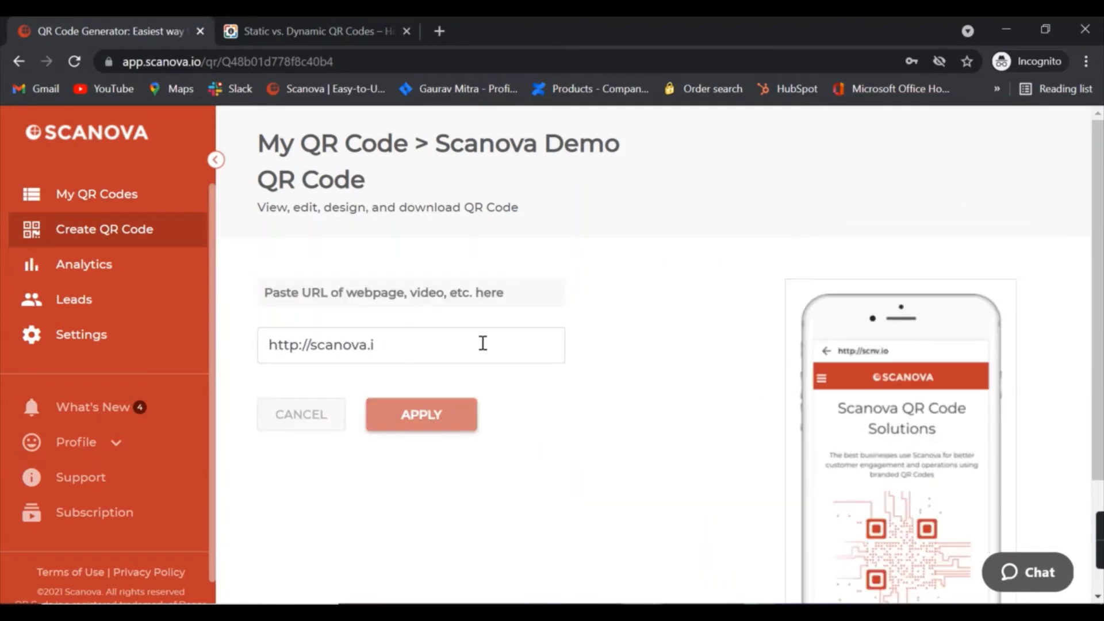
key("BackSpace")
key("BackSpace")
key("BackSpace")
key("BackSpace")
key("BackSpace")
key("BackSpace")
key("BackSpace")
key("BackSpace")
key("BackSpace")
key("BackSpace")
key("BackSpace")
key("BackSpace")
key("BackSpace")
key("BackSpace")
key("BackSpace")
key("BackSpace")
type("ti")
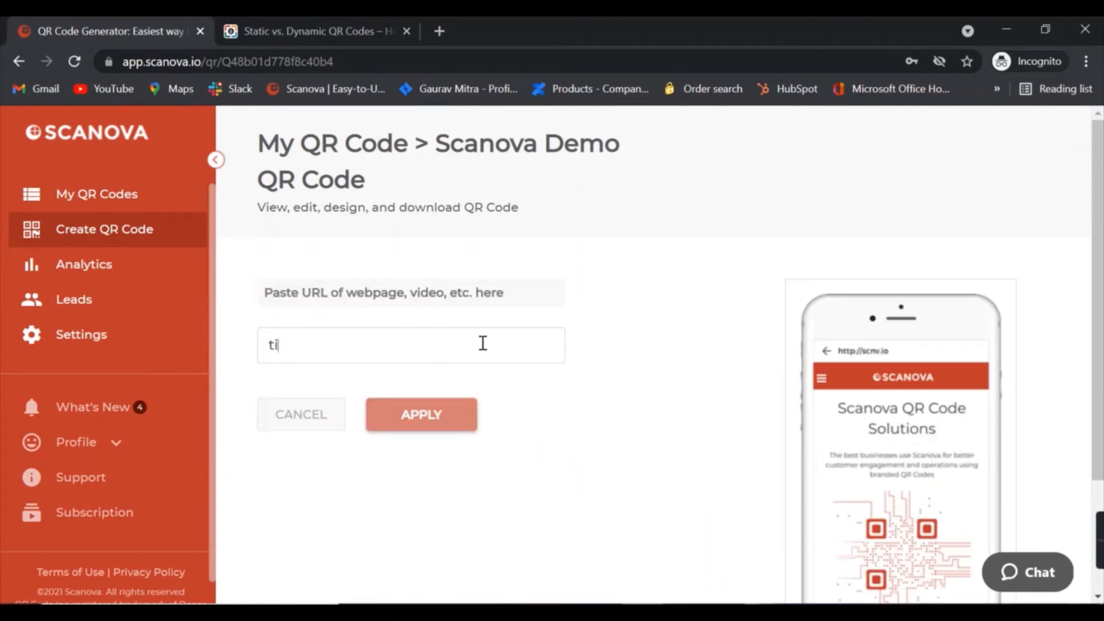
type("cket-gener")
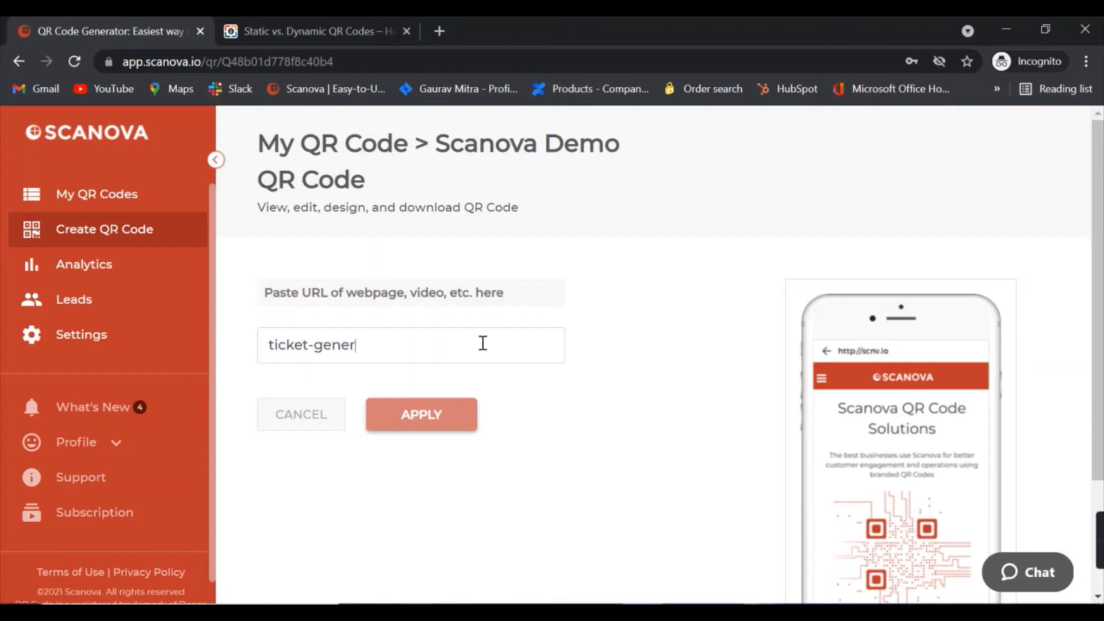
type("ator.com")
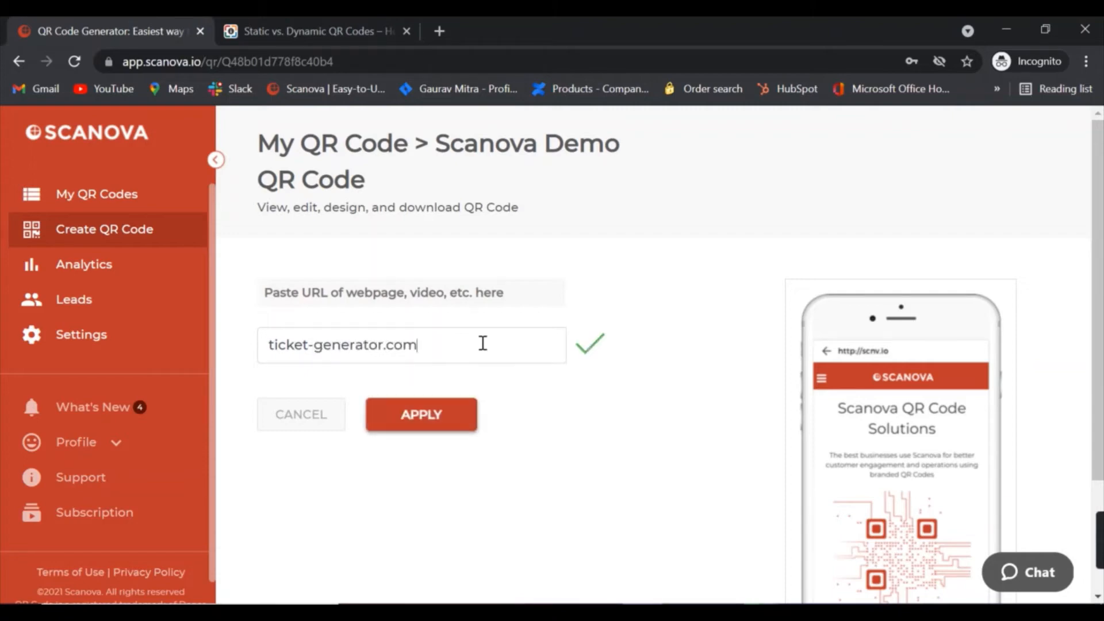
left_click(432, 415)
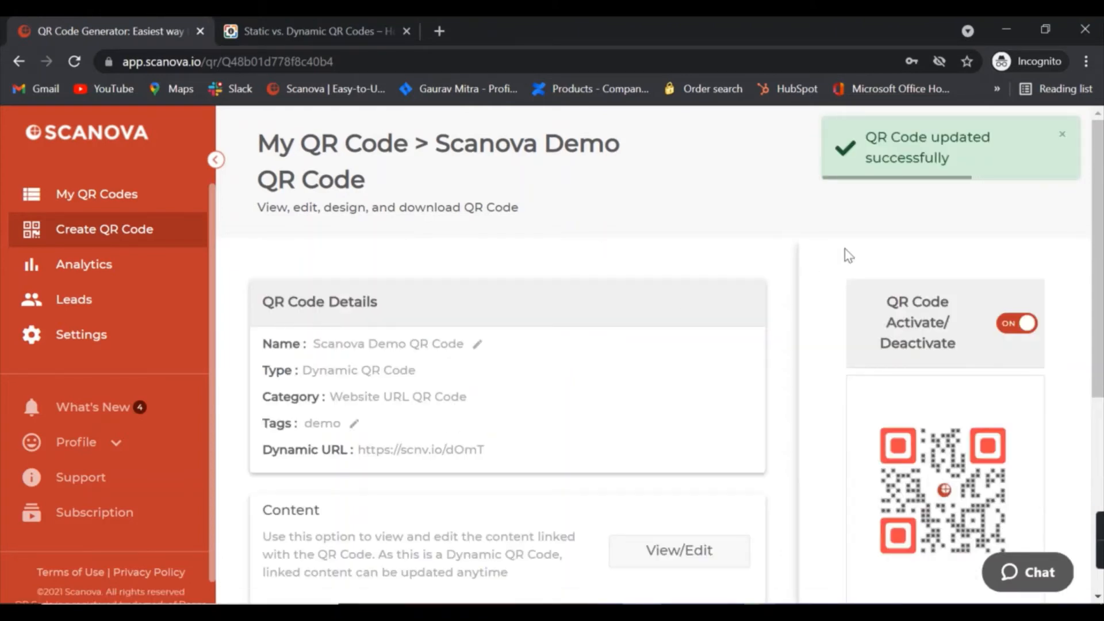
Review the QR code's details, including its dynamic URL, and return to the list of all QR codes
scroll(844, 249, "down", 2)
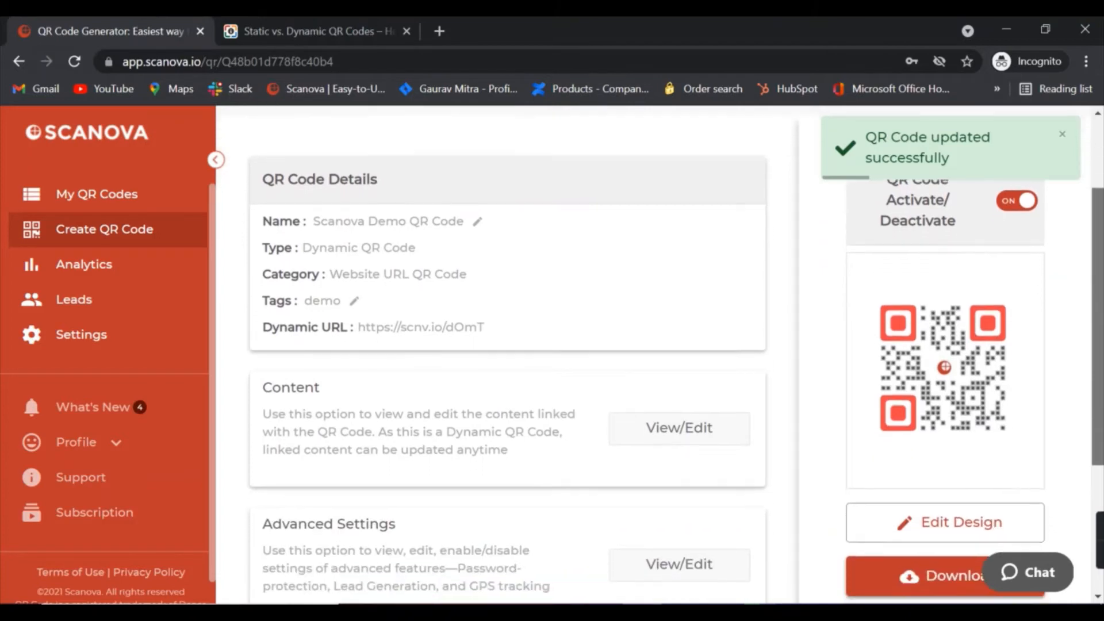
left_click_drag(1100, 344, 1101, 340)
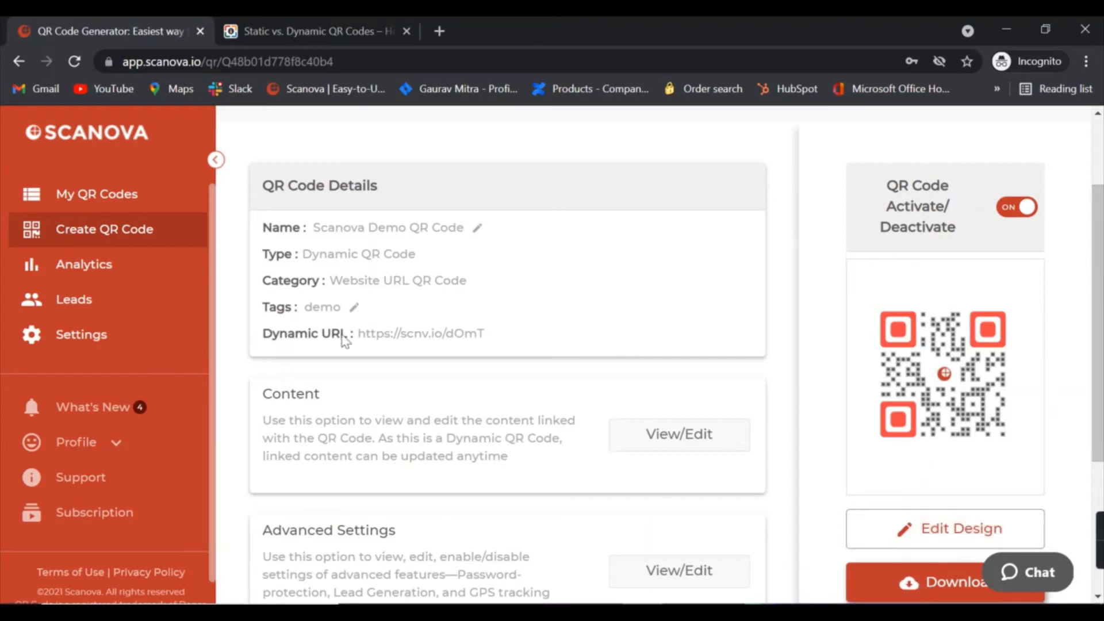
left_click(147, 199)
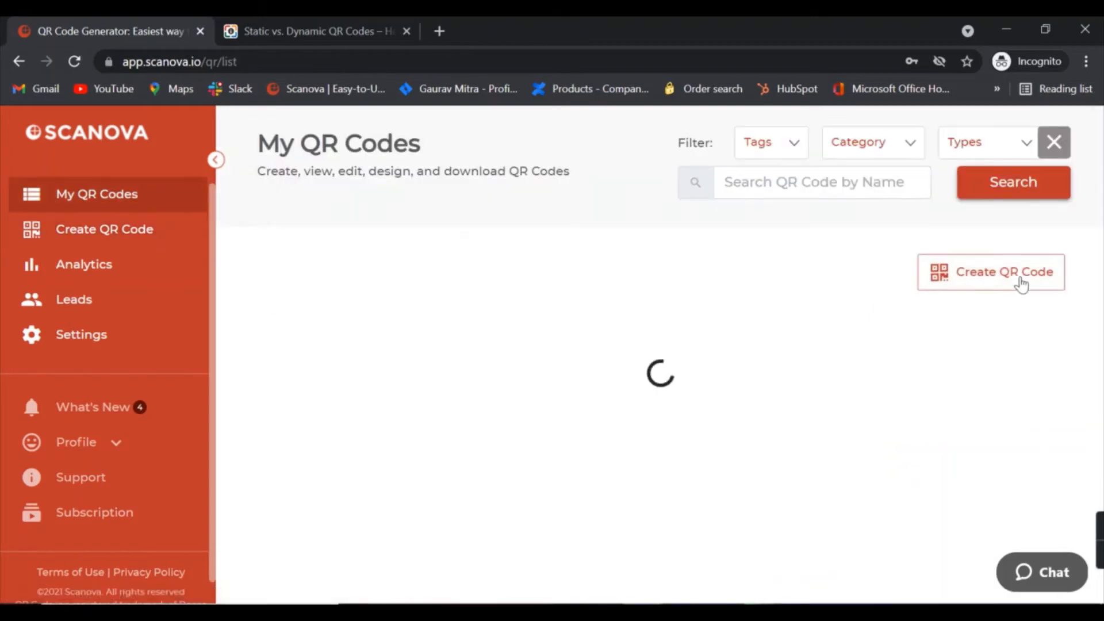
Look through the deleted QR codes in the trash of the QR code list
scroll(1084, 278, "down", 10)
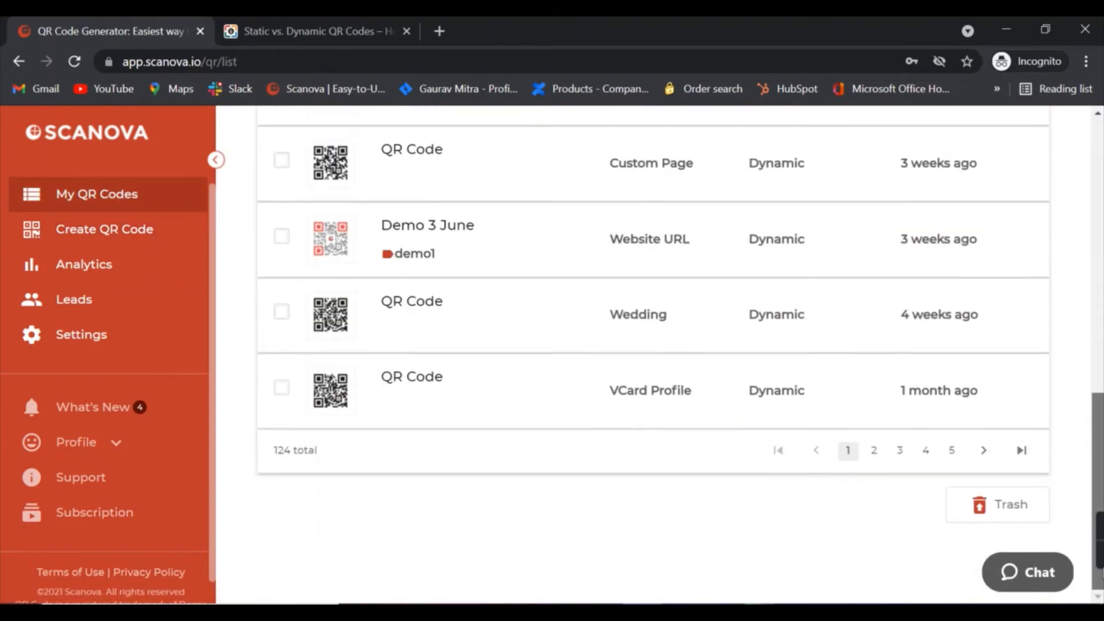
left_click(1007, 514)
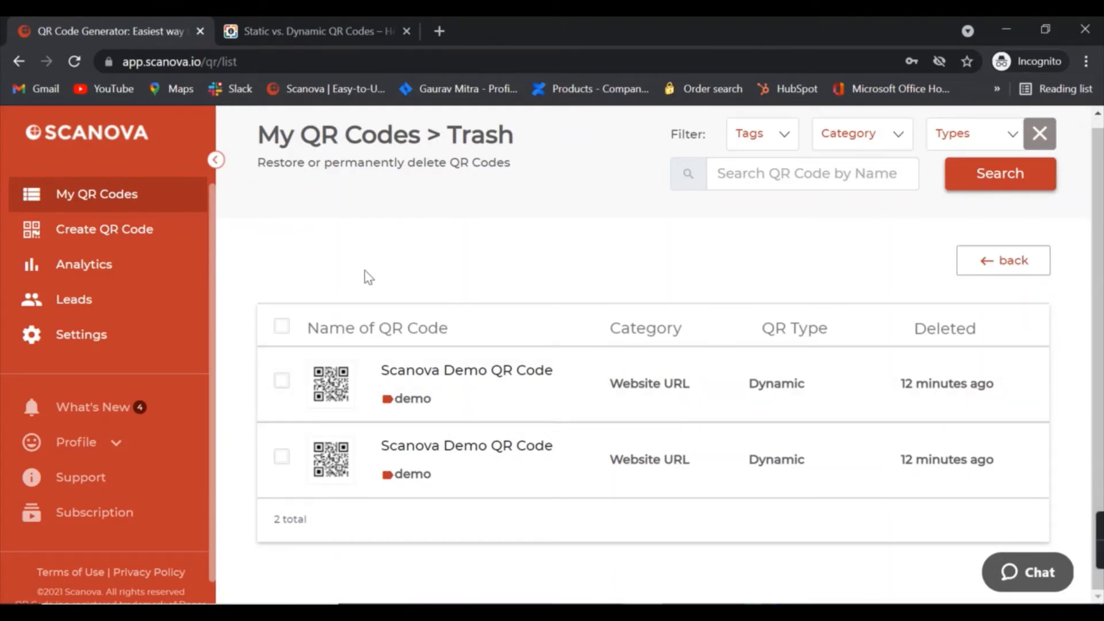
Open the scan analytics and select Scanova Demo QR Code as the code to analyse
left_click(138, 275)
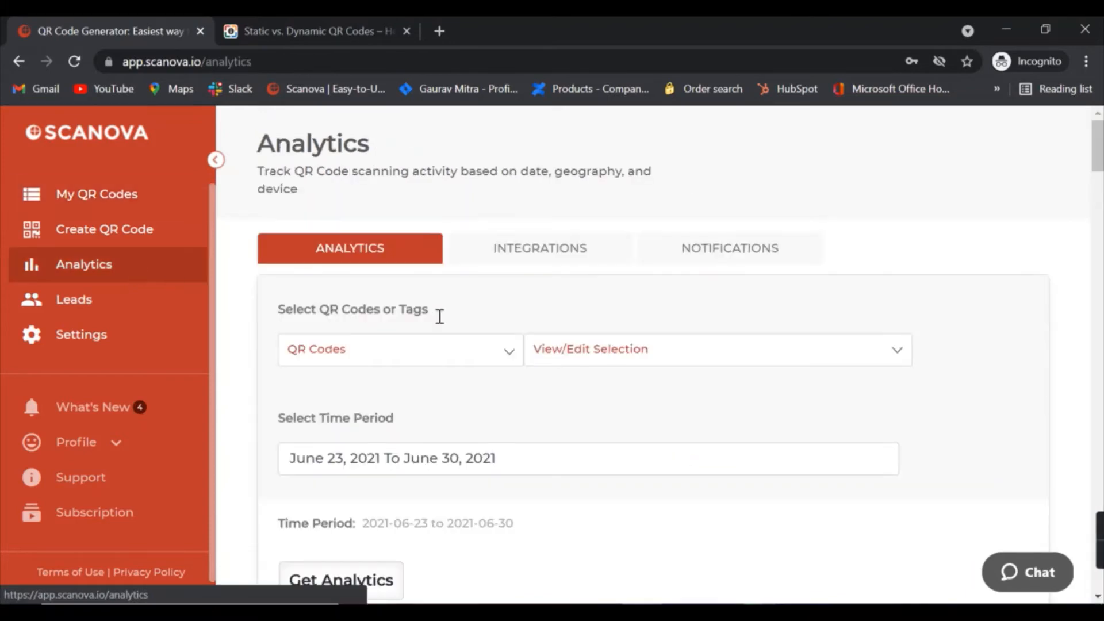
left_click(762, 361)
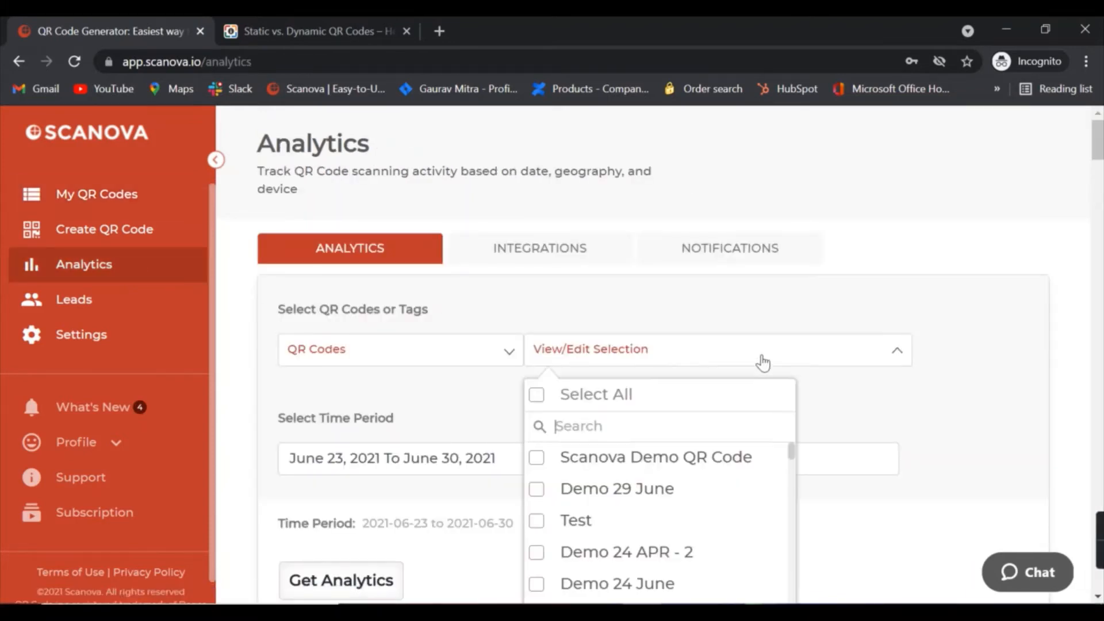
left_click(536, 458)
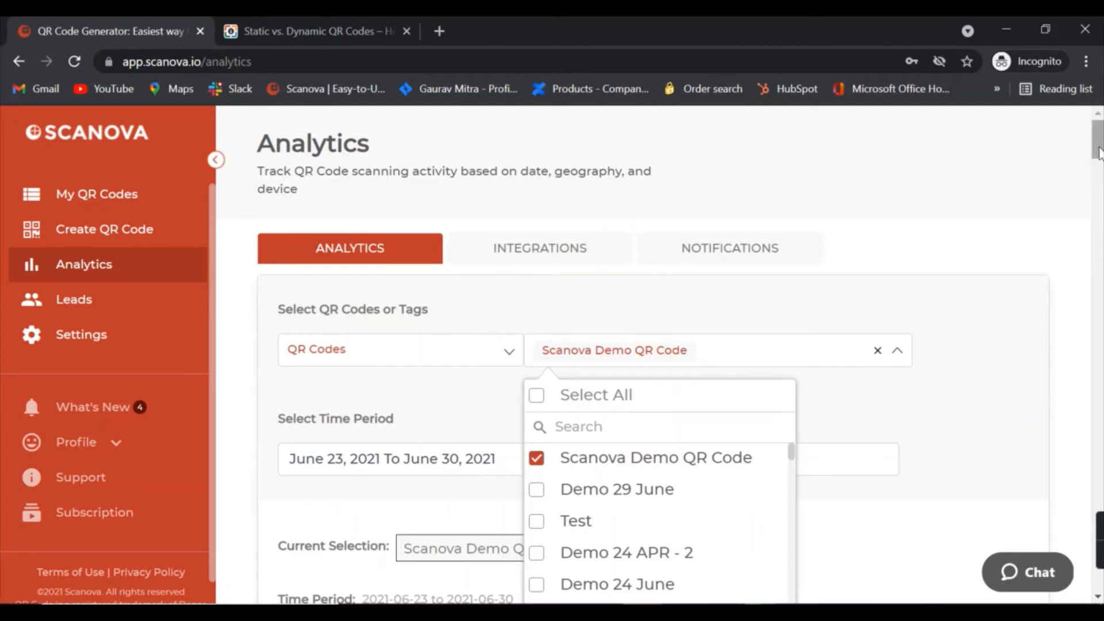
scroll(1100, 166, "down", 3)
left_click_drag(1101, 161, 1101, 165)
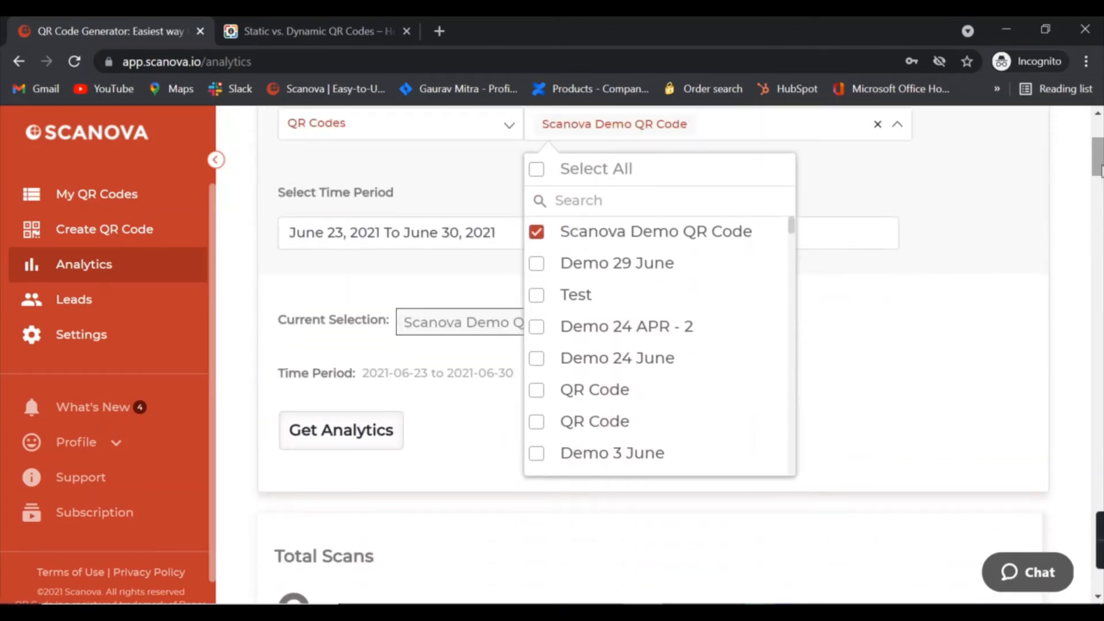
left_click(334, 454)
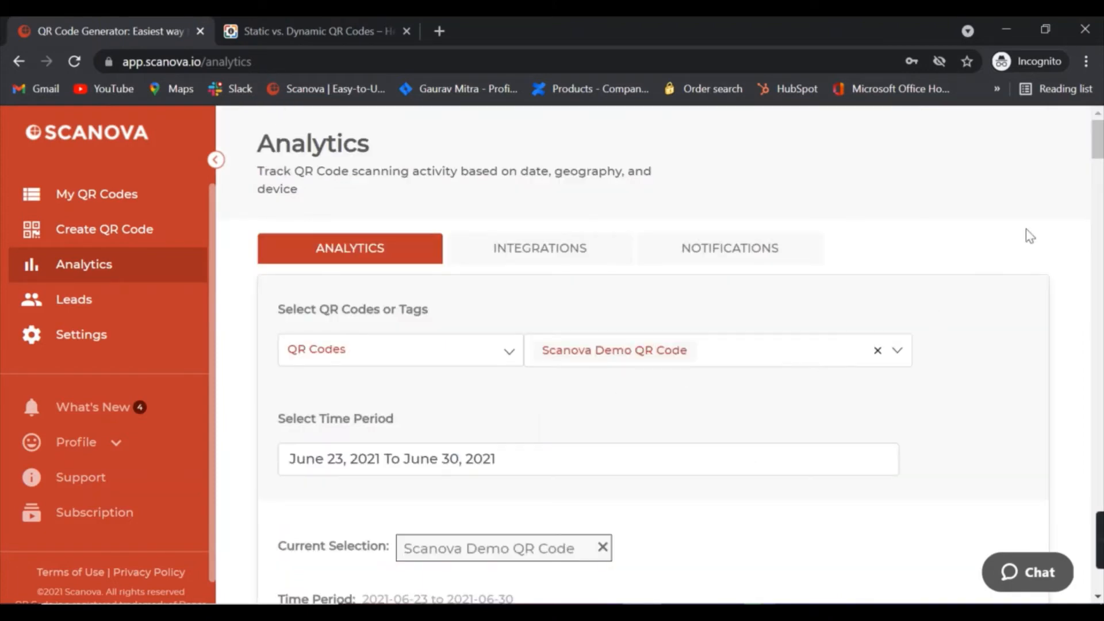
Examine the analytics report, including total scans, export options, scans by date, GPS location and devices, and event tracking
left_click_drag(1100, 146, 1100, 201)
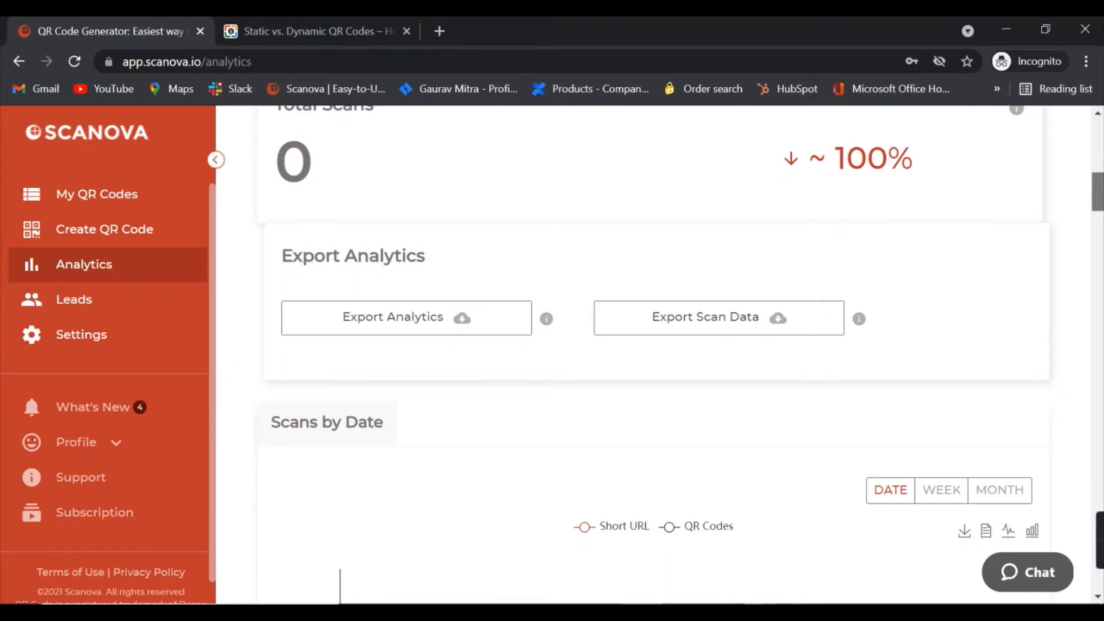
left_click_drag(1101, 201, 1099, 335)
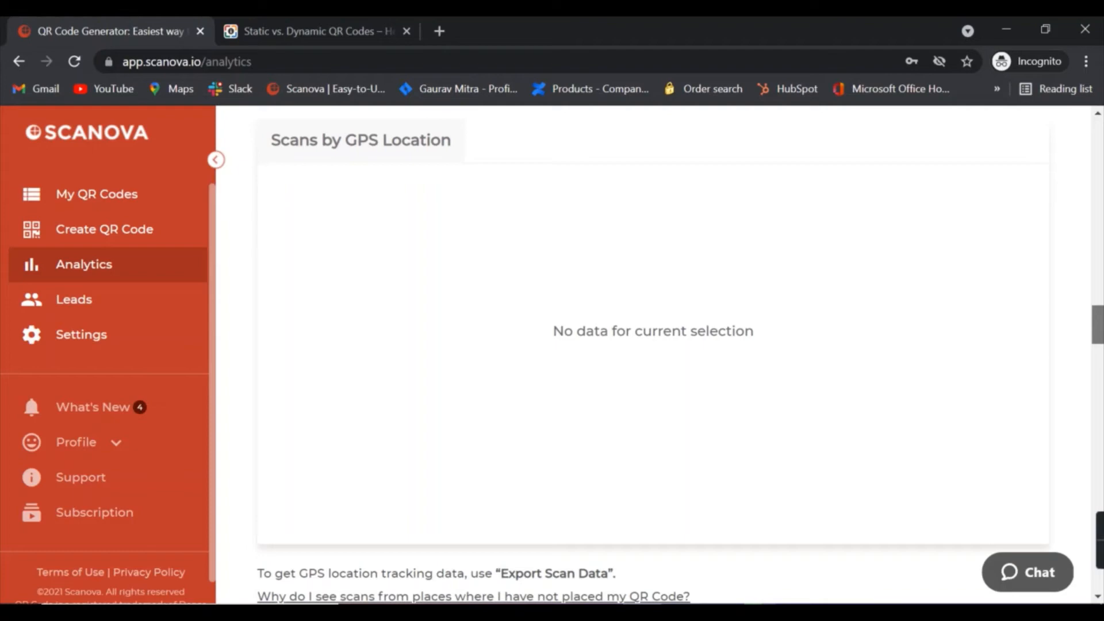
scroll(653, 353, "down", 8)
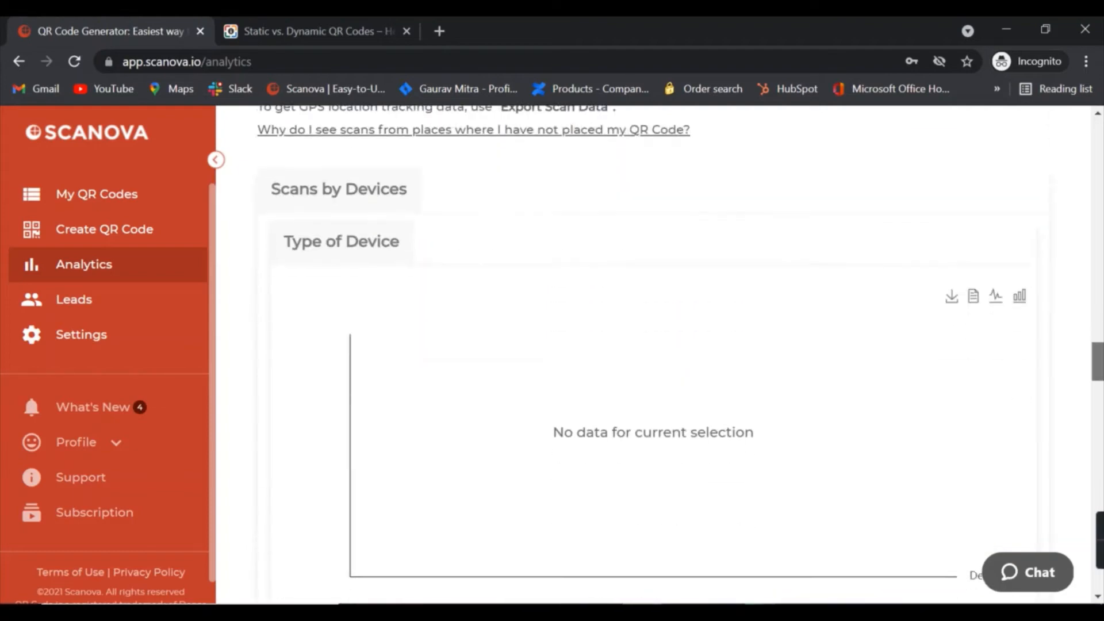
scroll(652, 353, "down", 14)
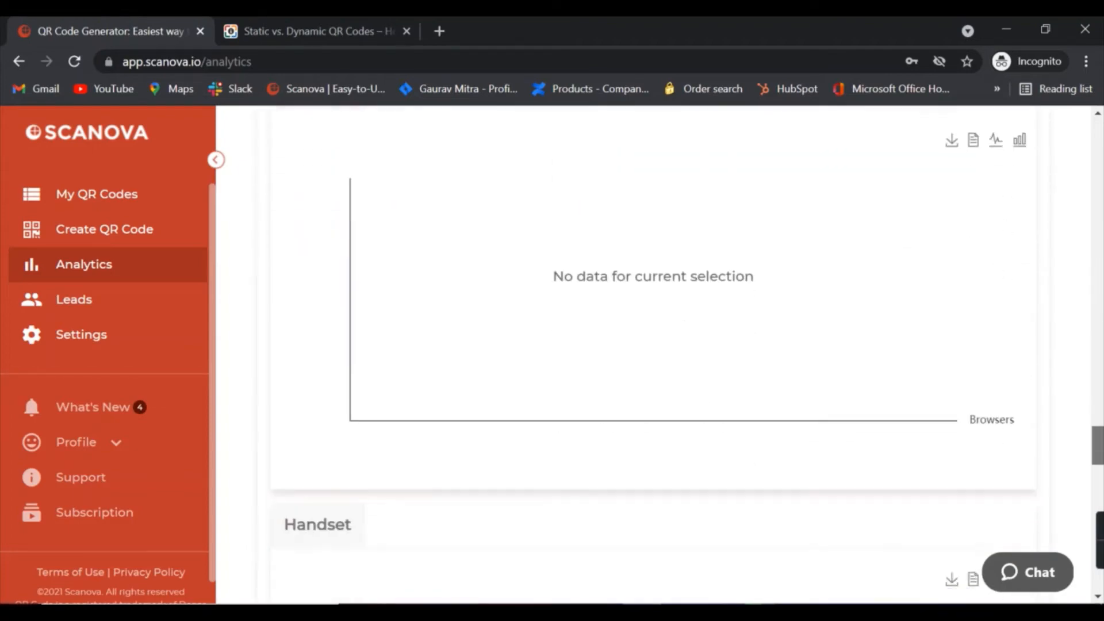
scroll(653, 354, "down", 2)
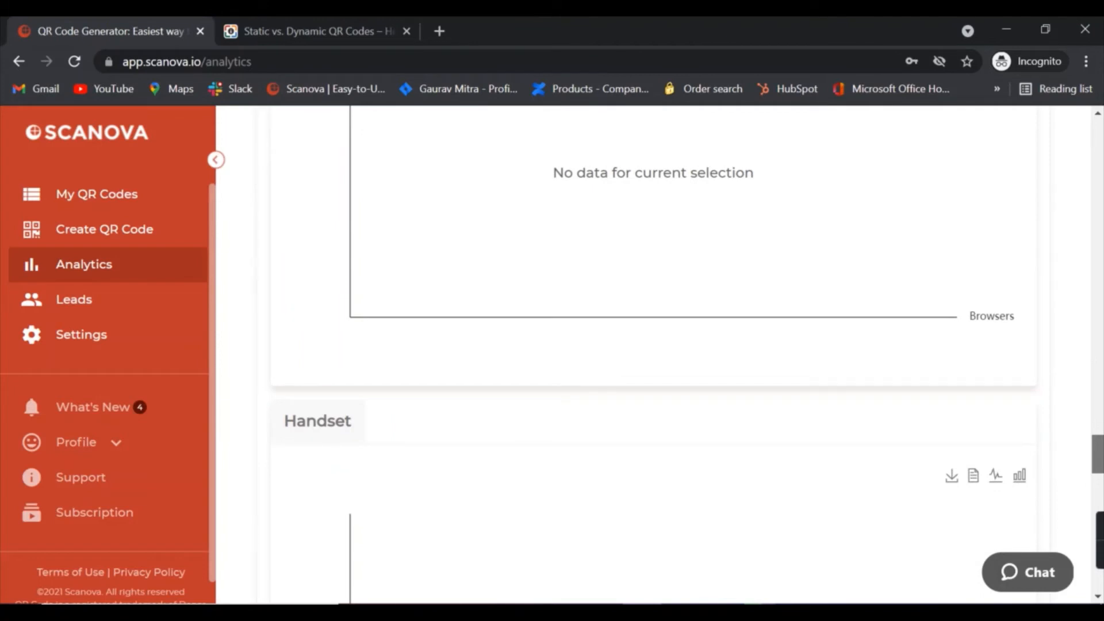
scroll(653, 354, "up", 20)
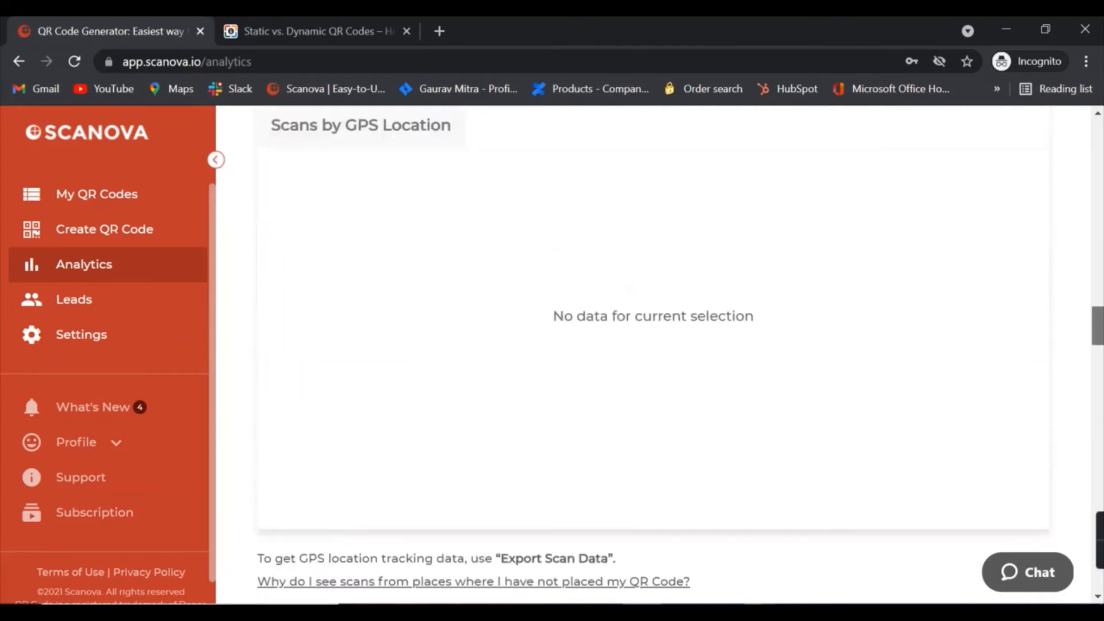
scroll(653, 354, "up", 20)
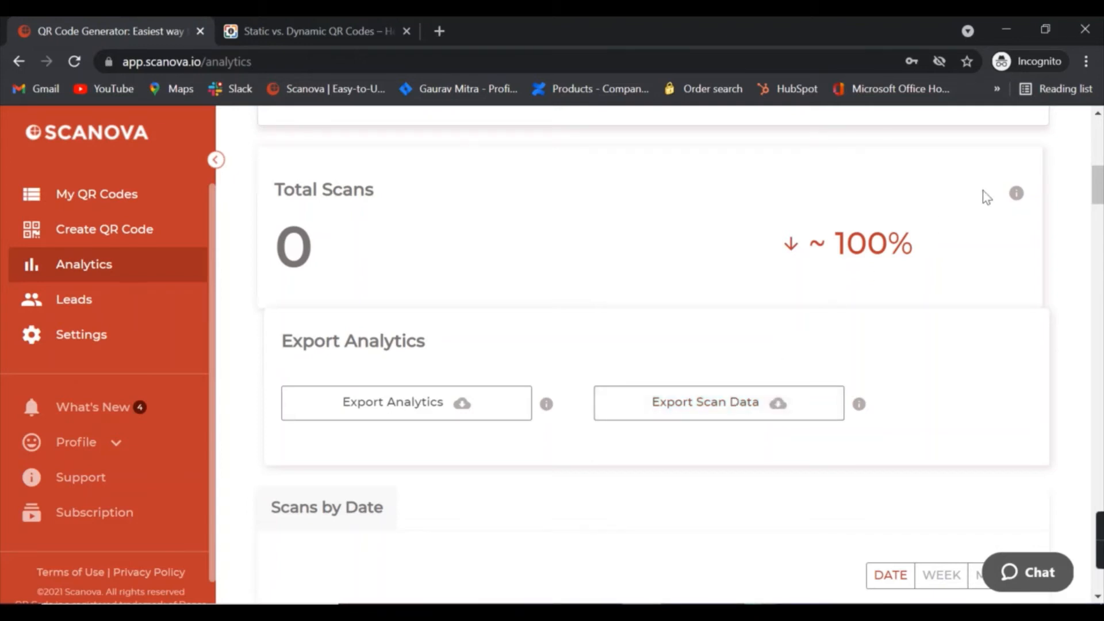
left_click_drag(1098, 185, 1101, 528)
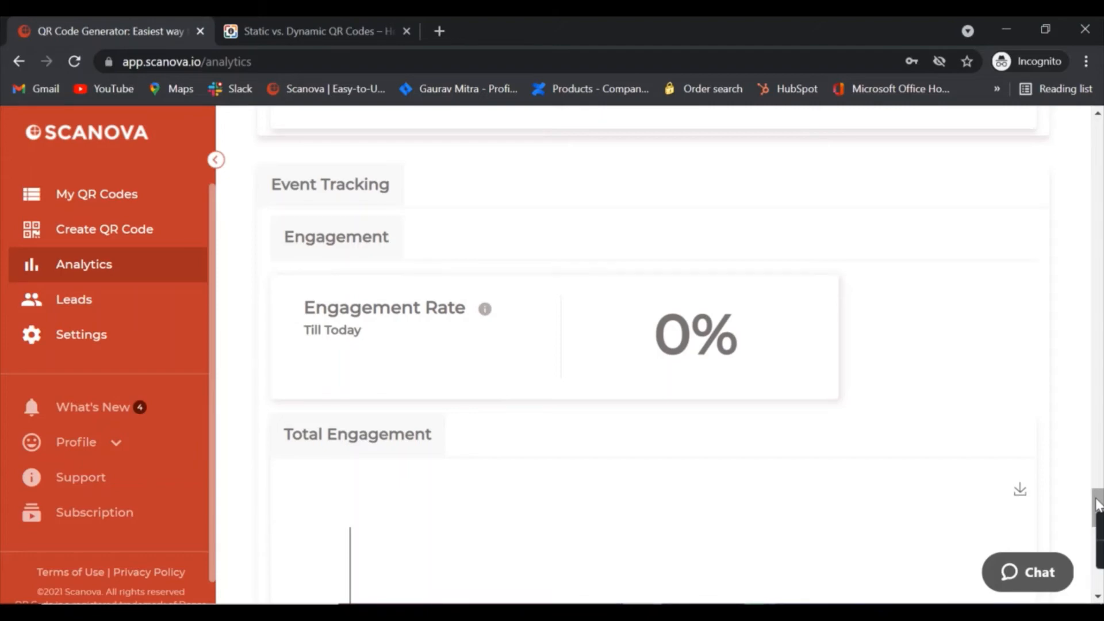
left_click_drag(1098, 504, 1099, 108)
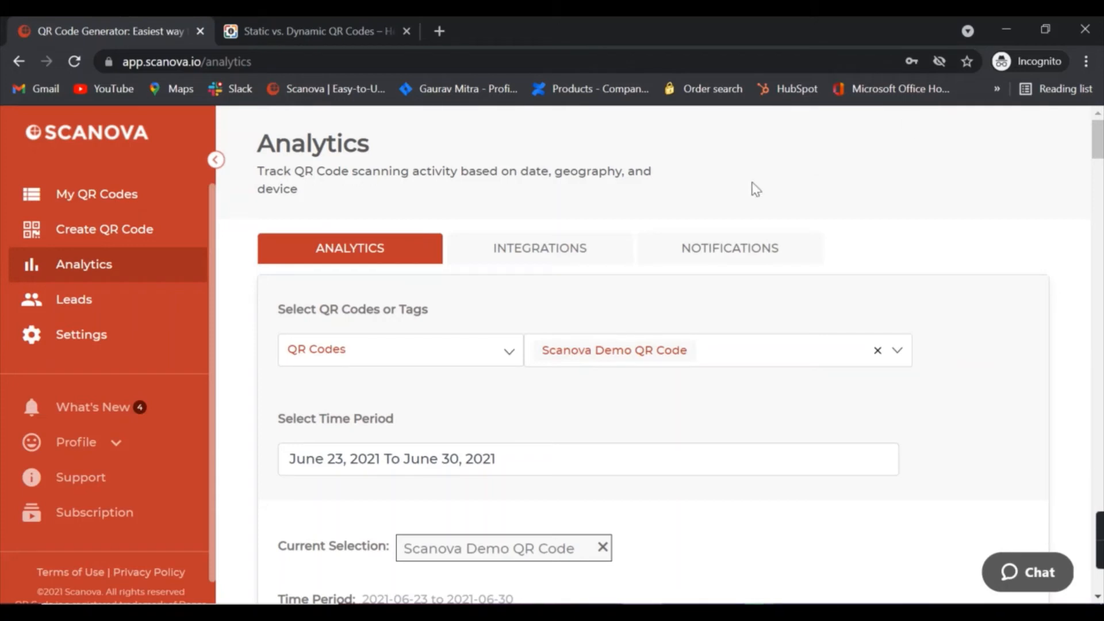
Review the available analytics integrations and the email frequency options for scan reports
left_click(553, 249)
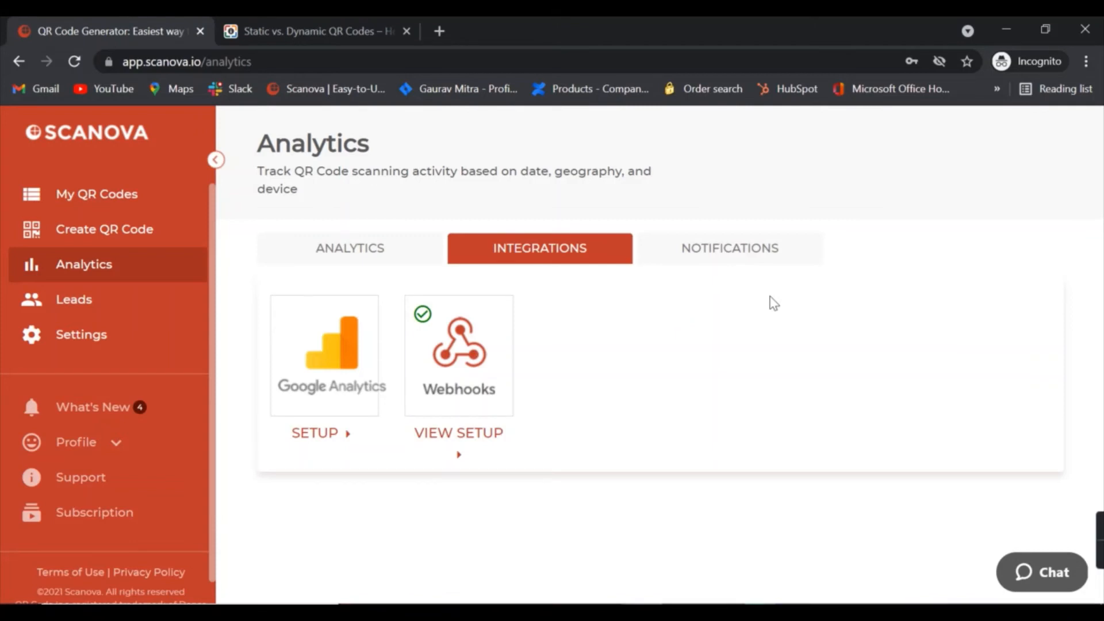
left_click(738, 251)
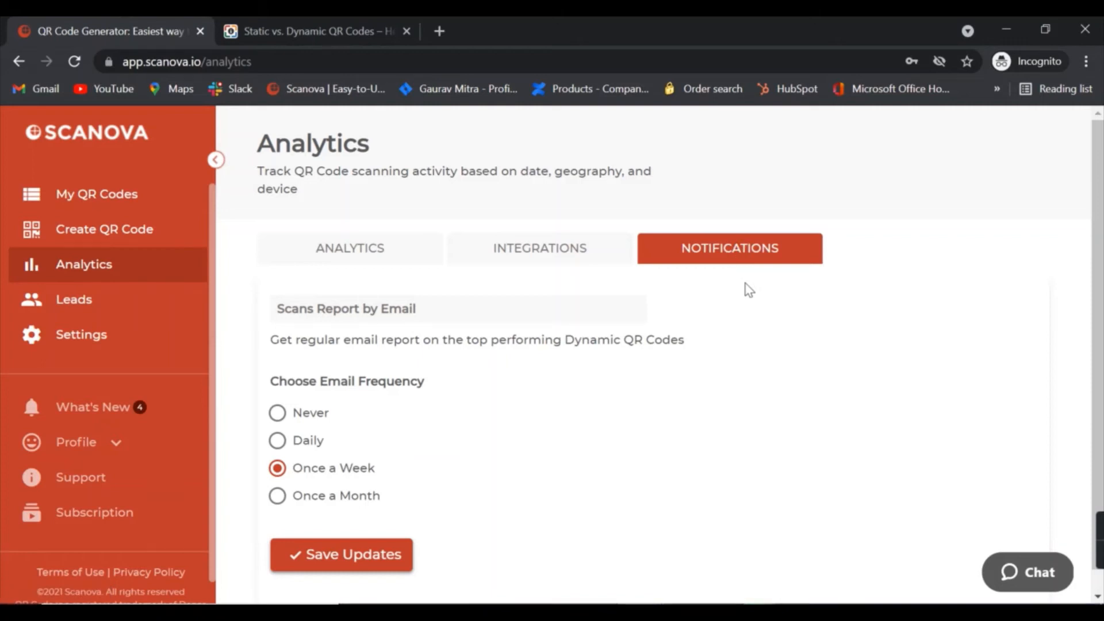
Start a new lead list and name it Scanova Leads Form
left_click(99, 307)
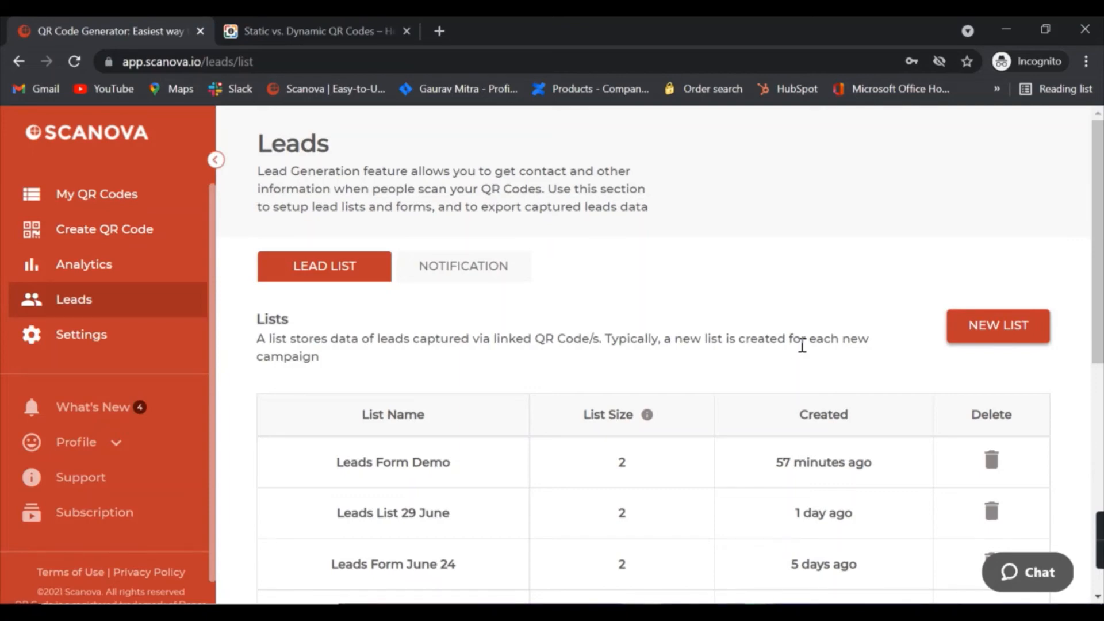
left_click(982, 333)
left_click(469, 363)
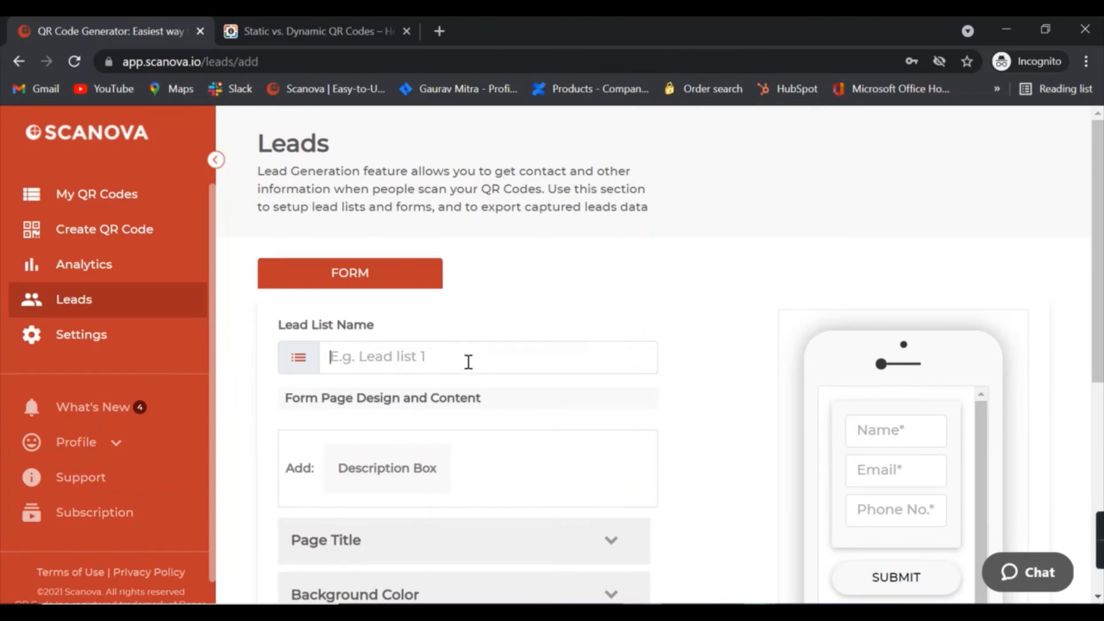
type("Scanova L")
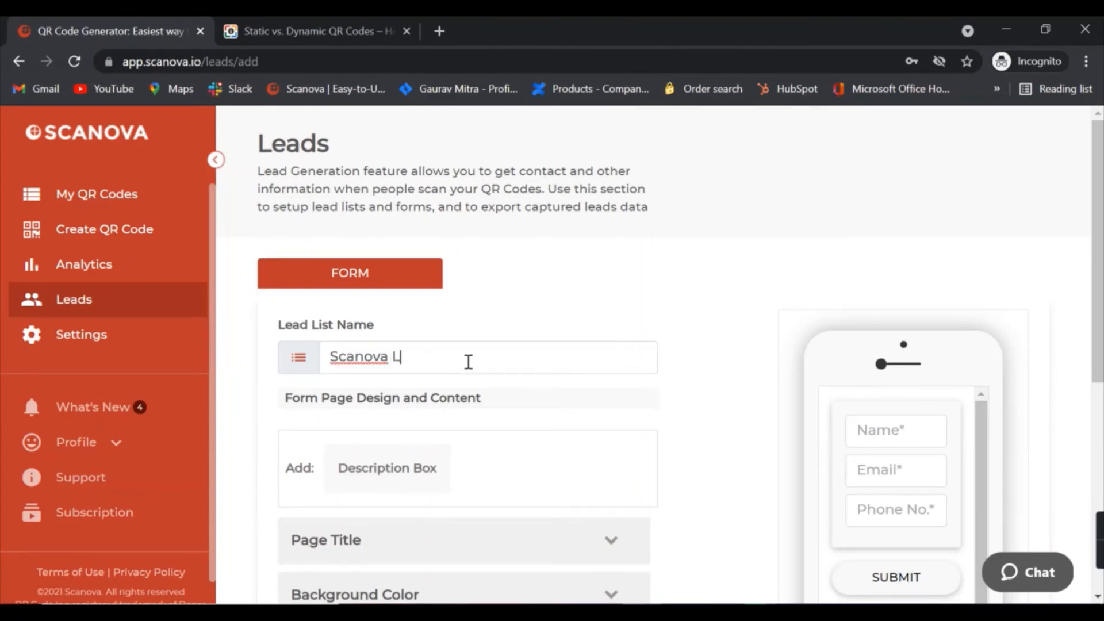
type("eads Form")
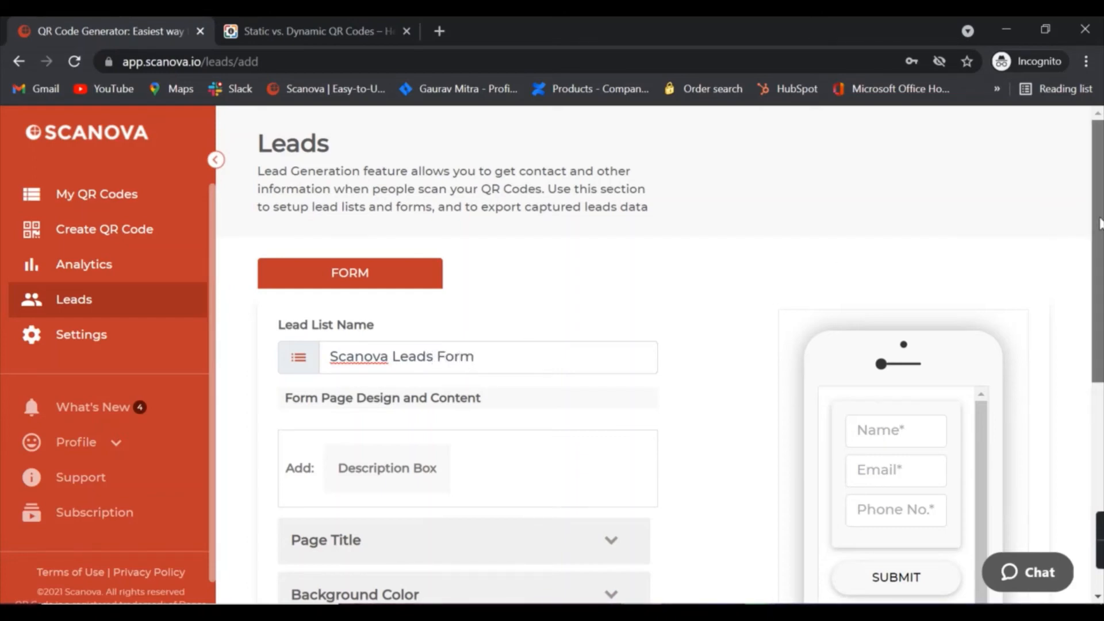
Review the form's fields list and skip button settings, then create the lead list with its default fields
scroll(674, 302, "down", 5)
scroll(954, 359, "down", 1)
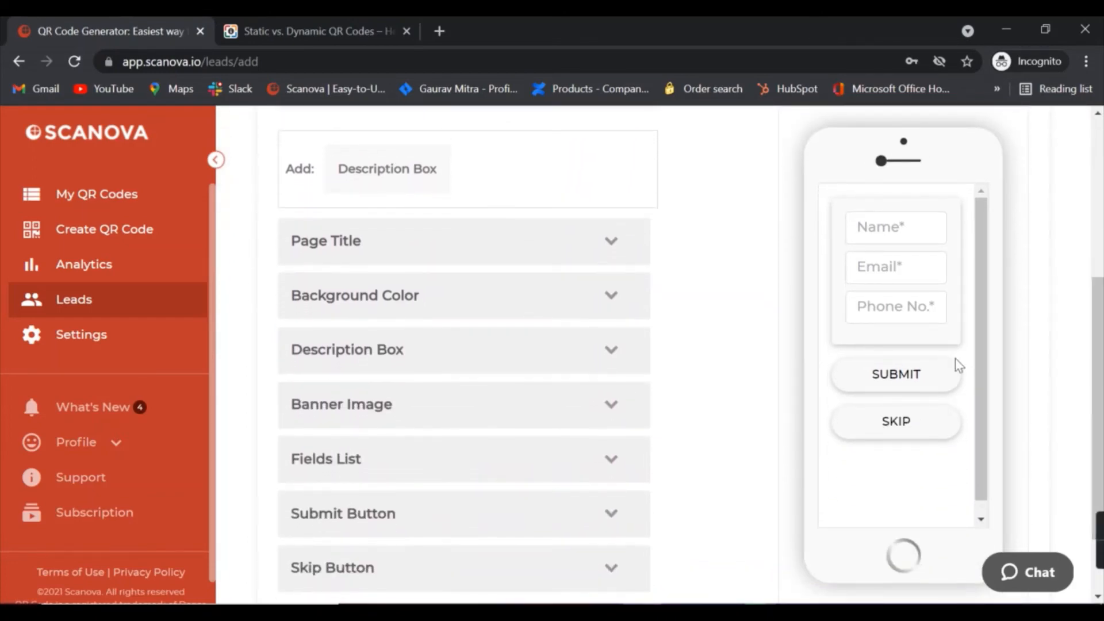
left_click(572, 465)
left_click_drag(1098, 348, 1098, 452)
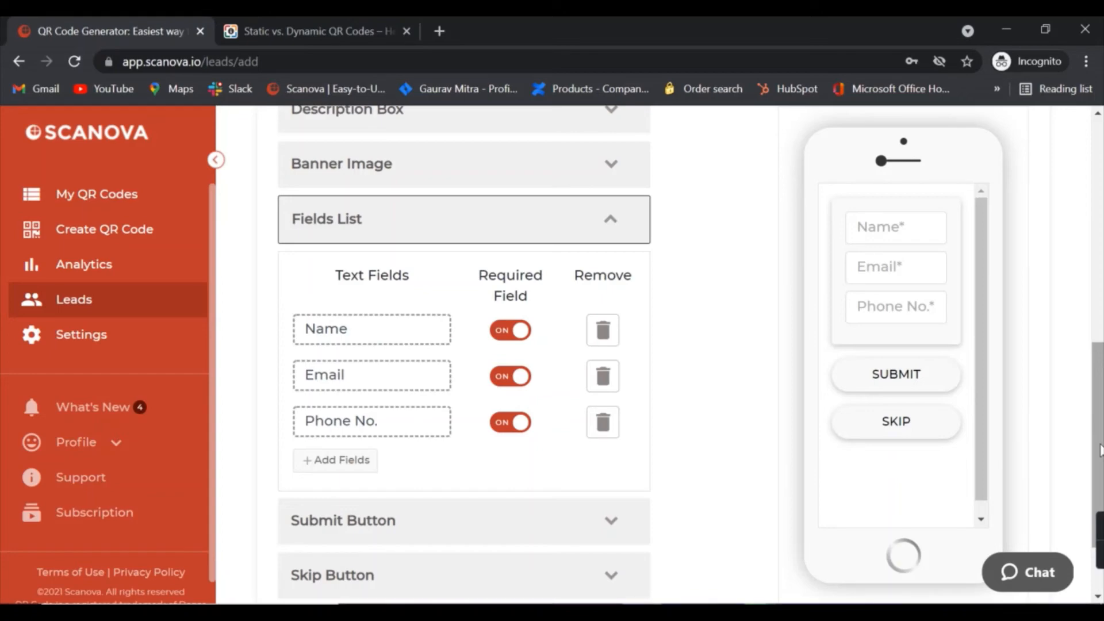
left_click_drag(1100, 452, 1099, 492)
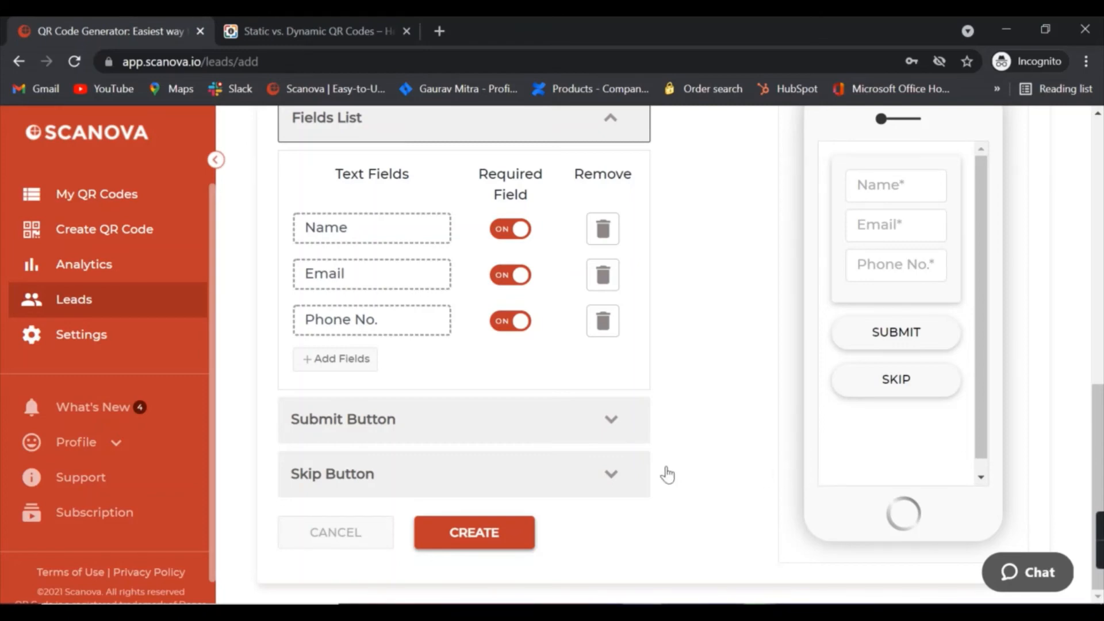
left_click(614, 476)
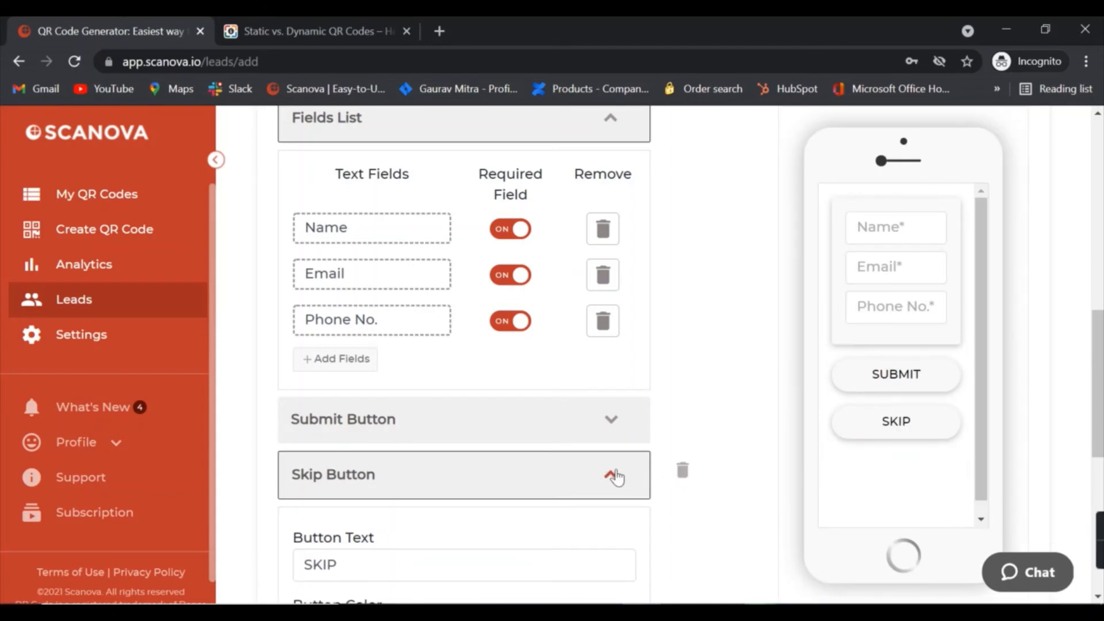
left_click(614, 475)
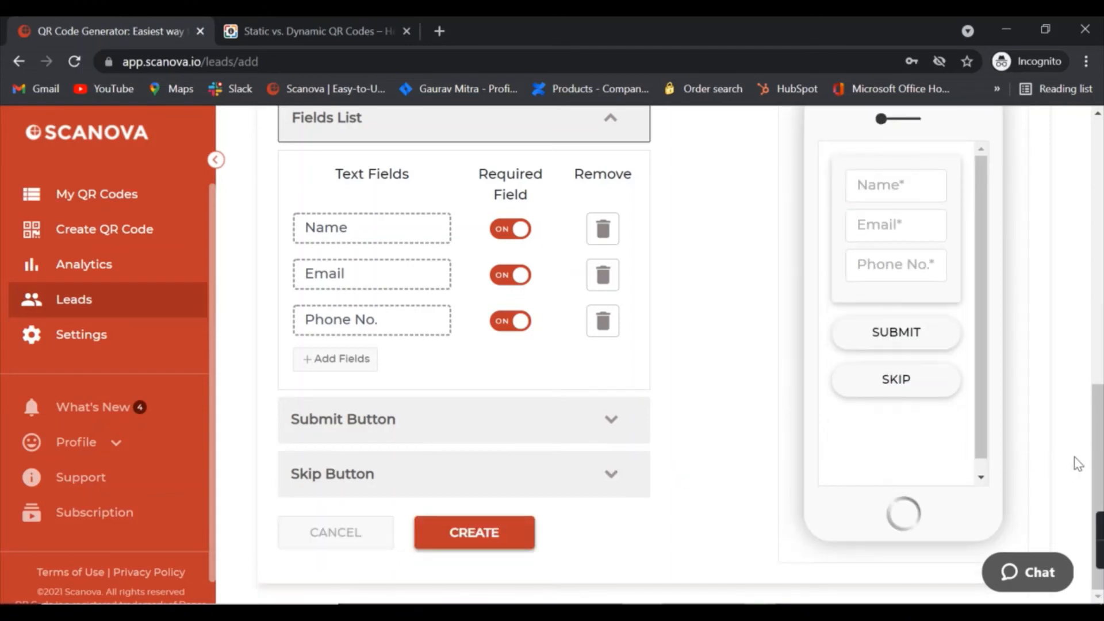
left_click(498, 535)
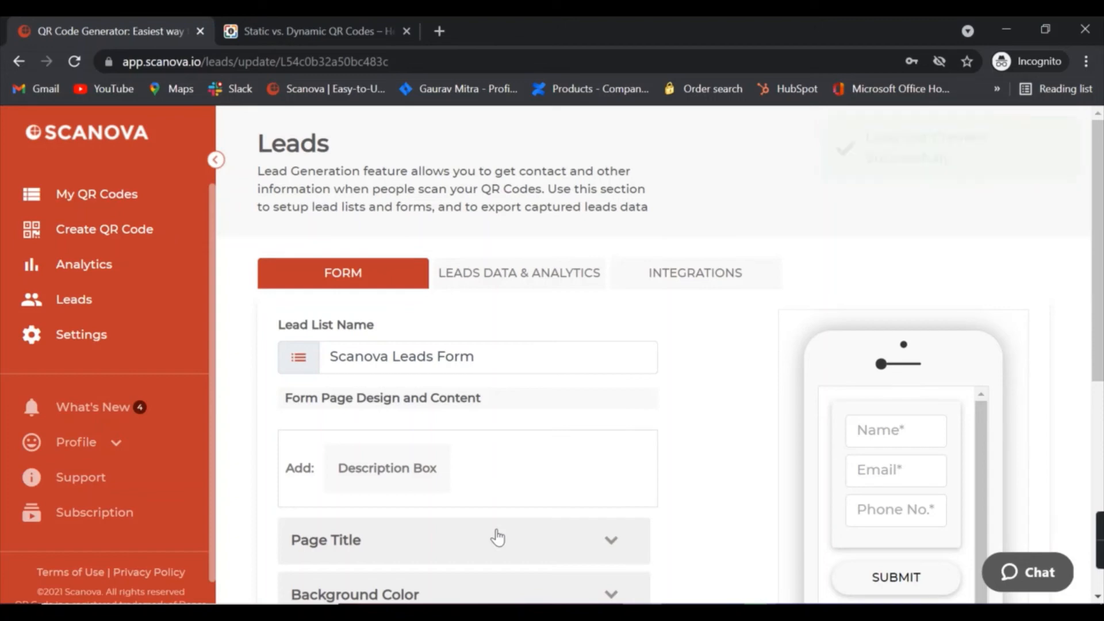
Return to the list of QR codes and open the advanced settings of Scanova Demo QR Code for editing
left_click(129, 208)
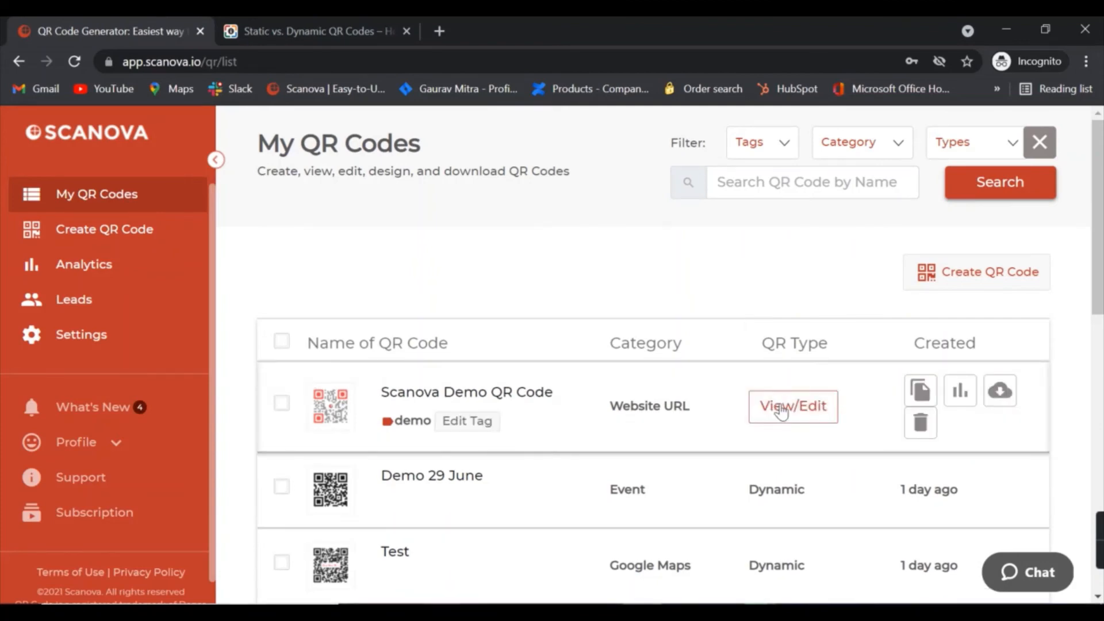
left_click(780, 410)
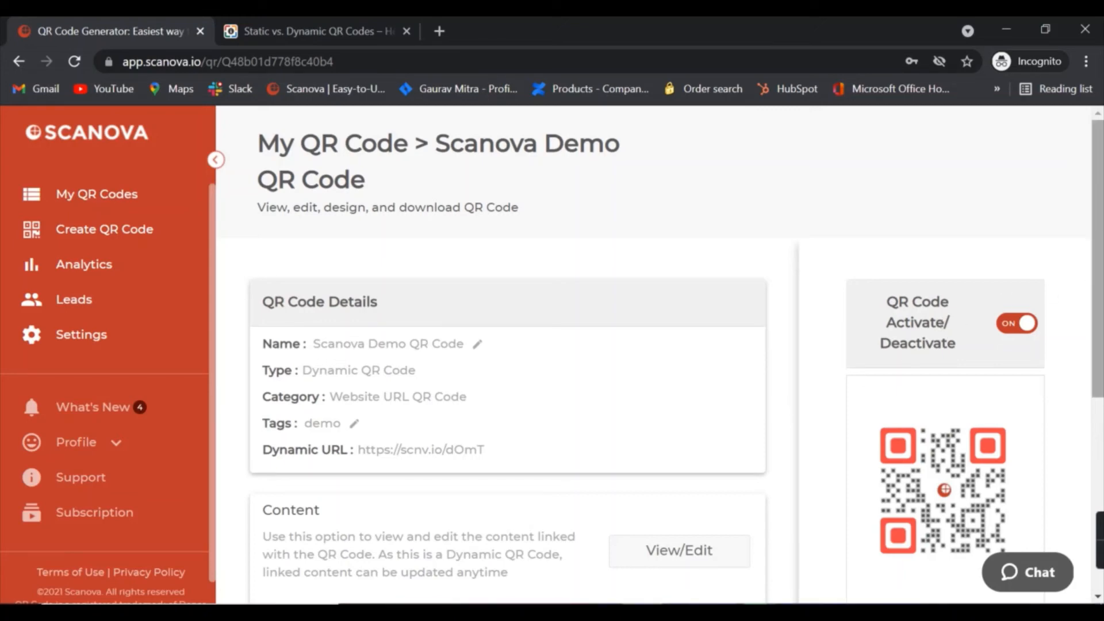
scroll(1098, 540, "down", 2)
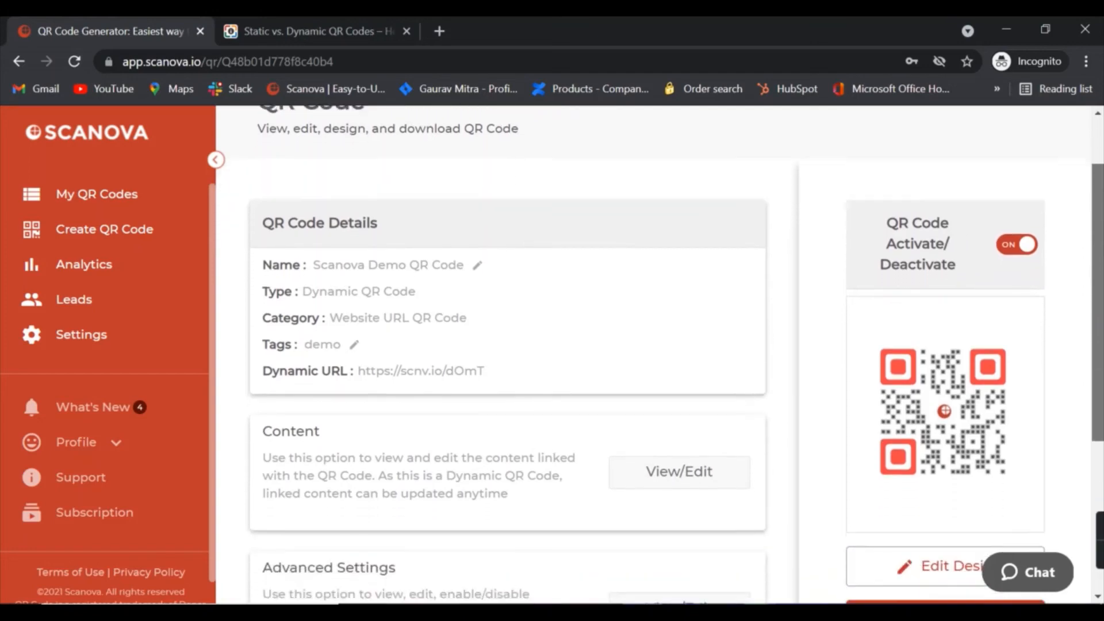
scroll(1098, 540, "down", 1)
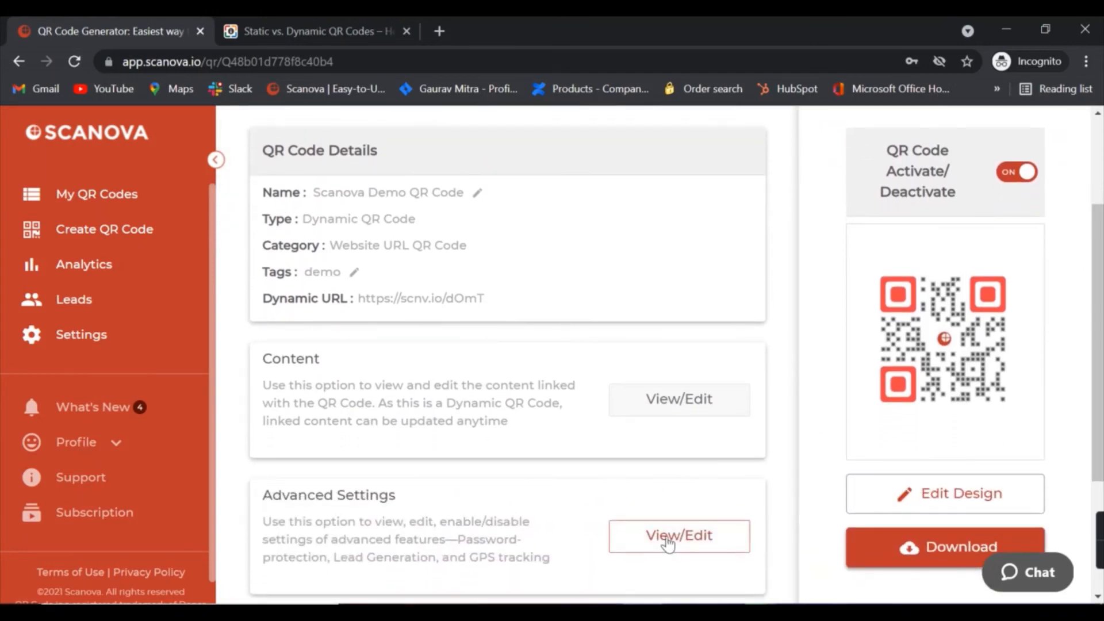
left_click(667, 541)
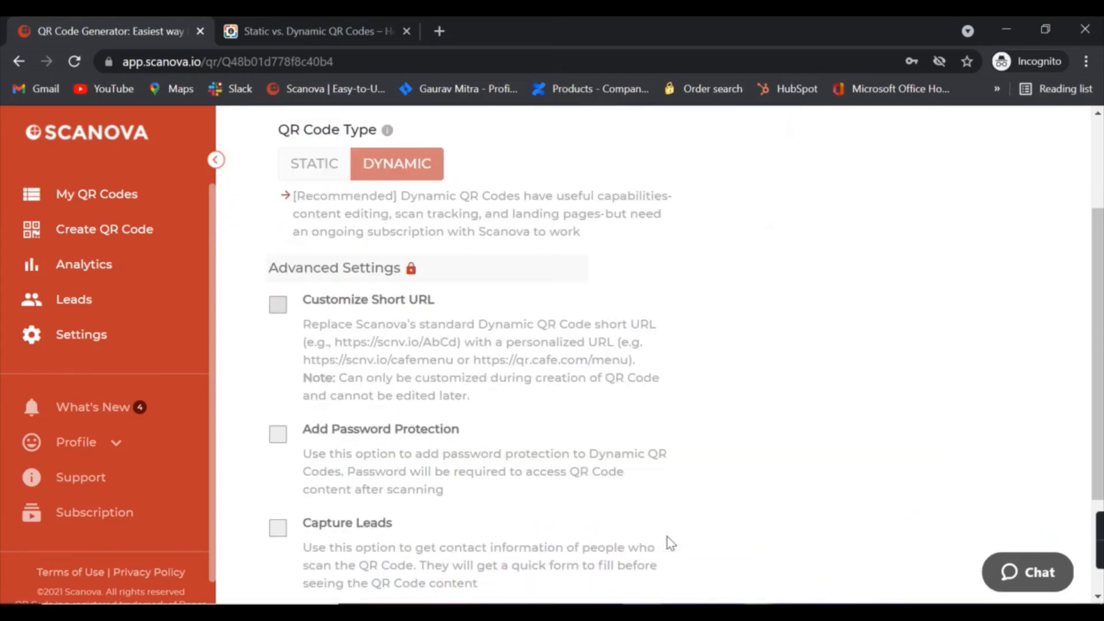
Enable Capture Leads for the QR code with Scanova Leads Form as its leads list and update the QR code
left_click(279, 529)
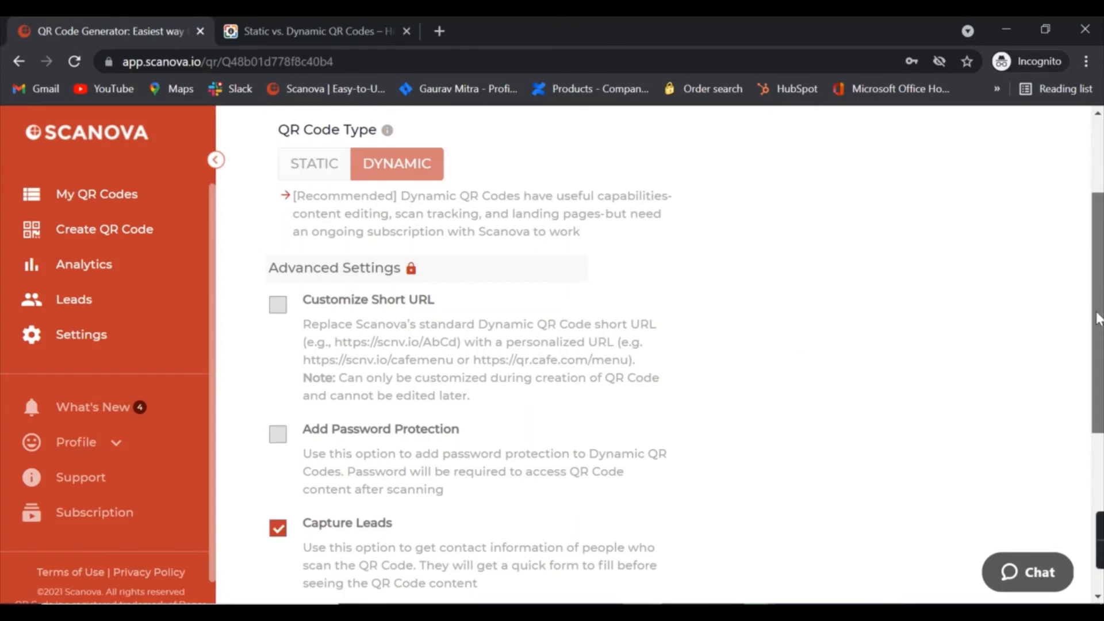
scroll(1098, 319, "down", 4)
left_click(515, 409)
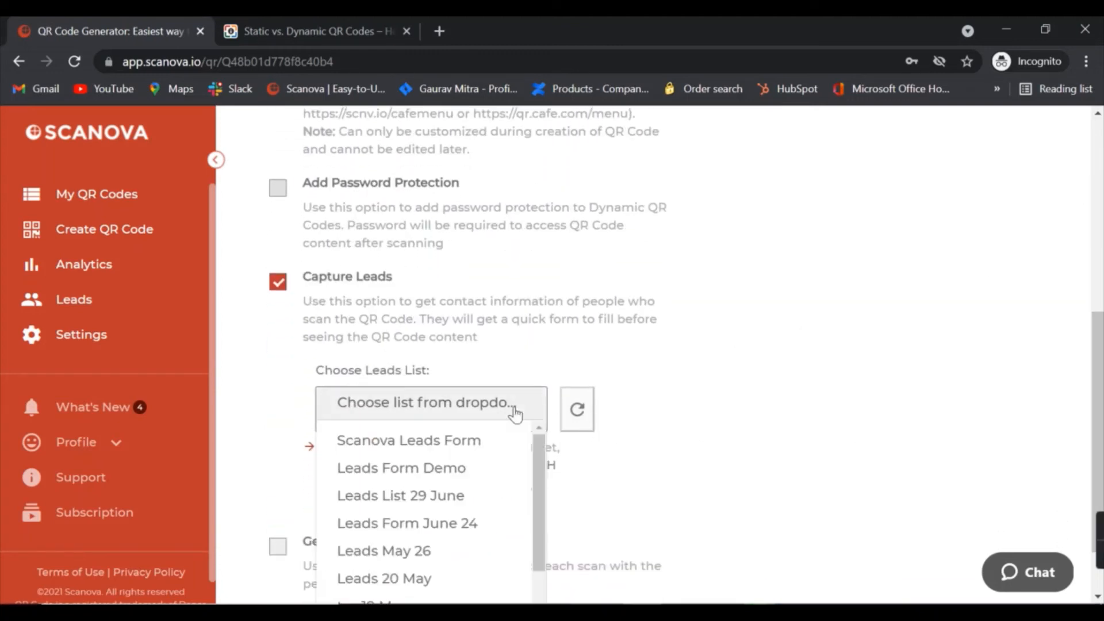
left_click(483, 438)
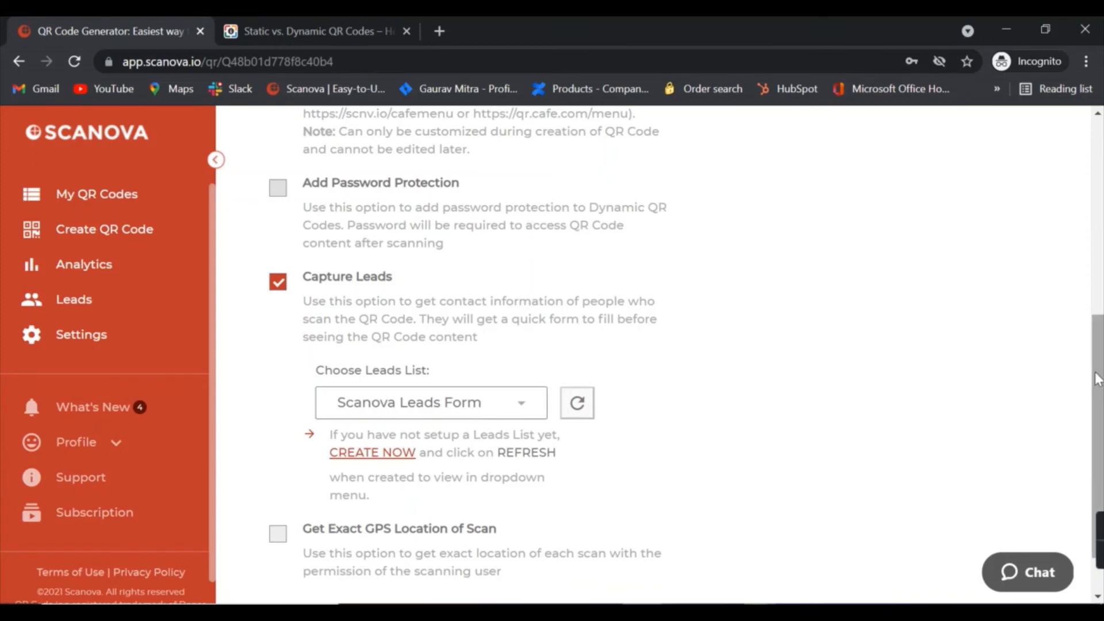
scroll(1098, 379, "down", 1)
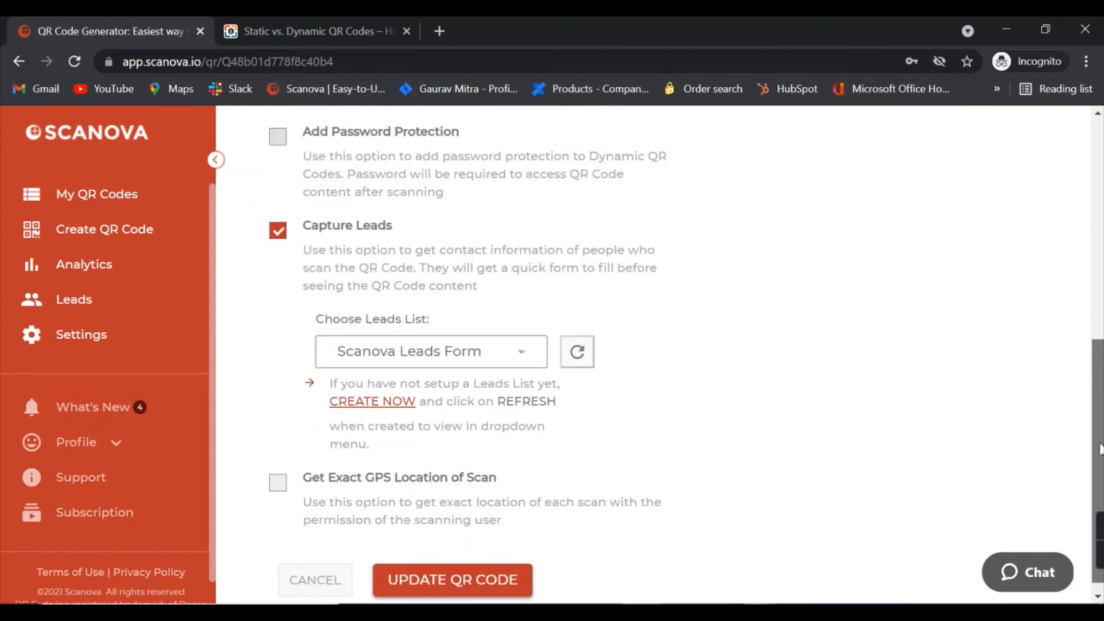
left_click(495, 568)
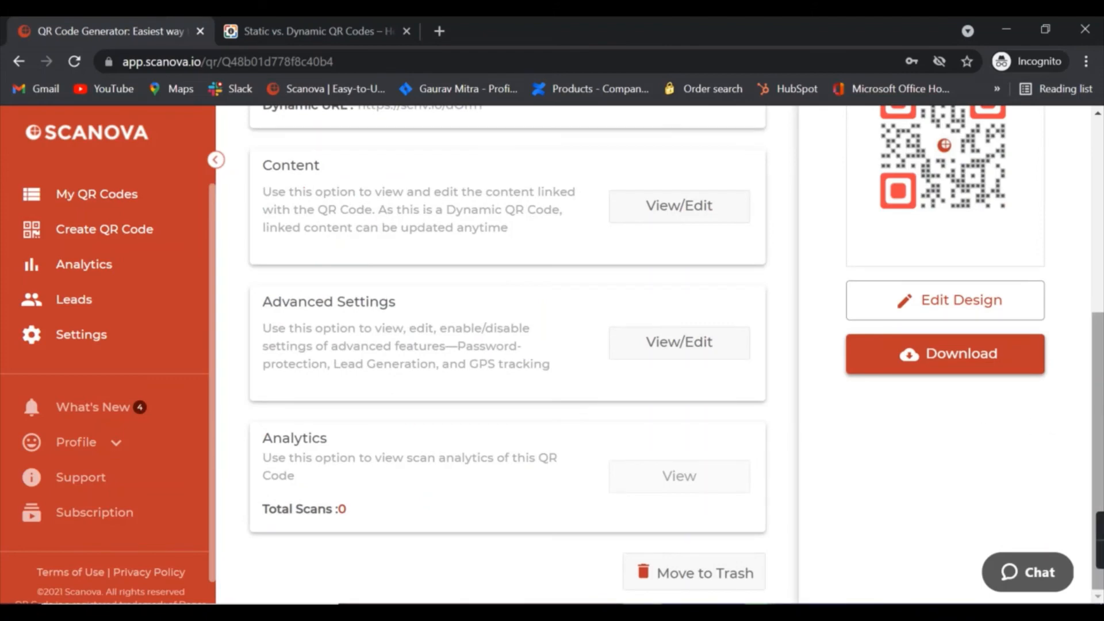
Open the Scanova Leads Form lead list and review its leads data, analytics and available integrations
scroll(1098, 336, "up", 3)
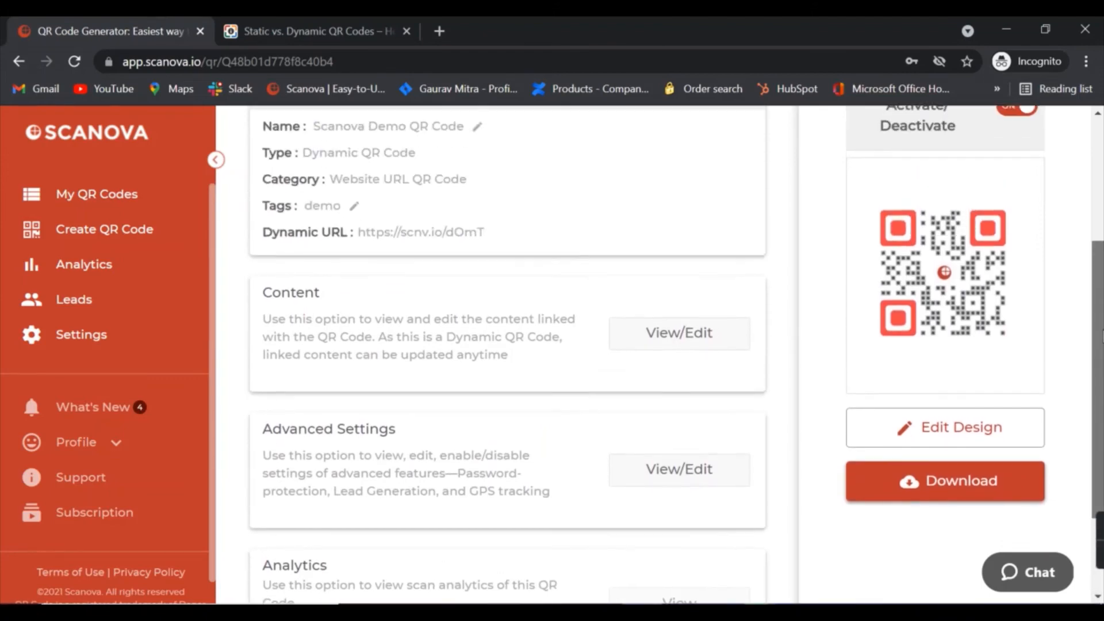
scroll(1100, 330, "up", 1)
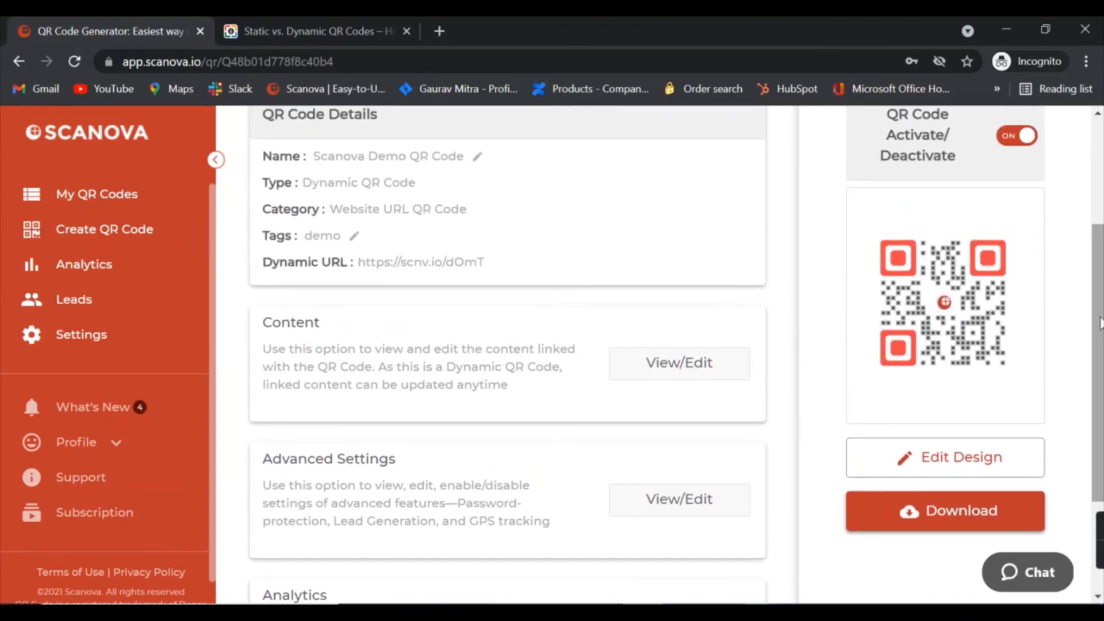
left_click(106, 315)
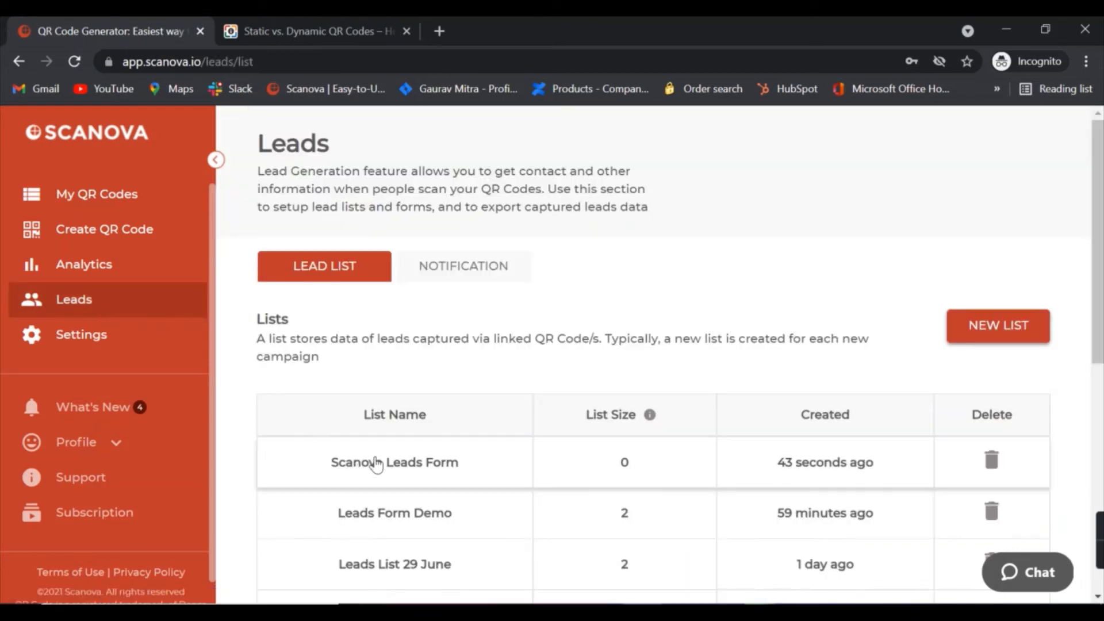
left_click(379, 463)
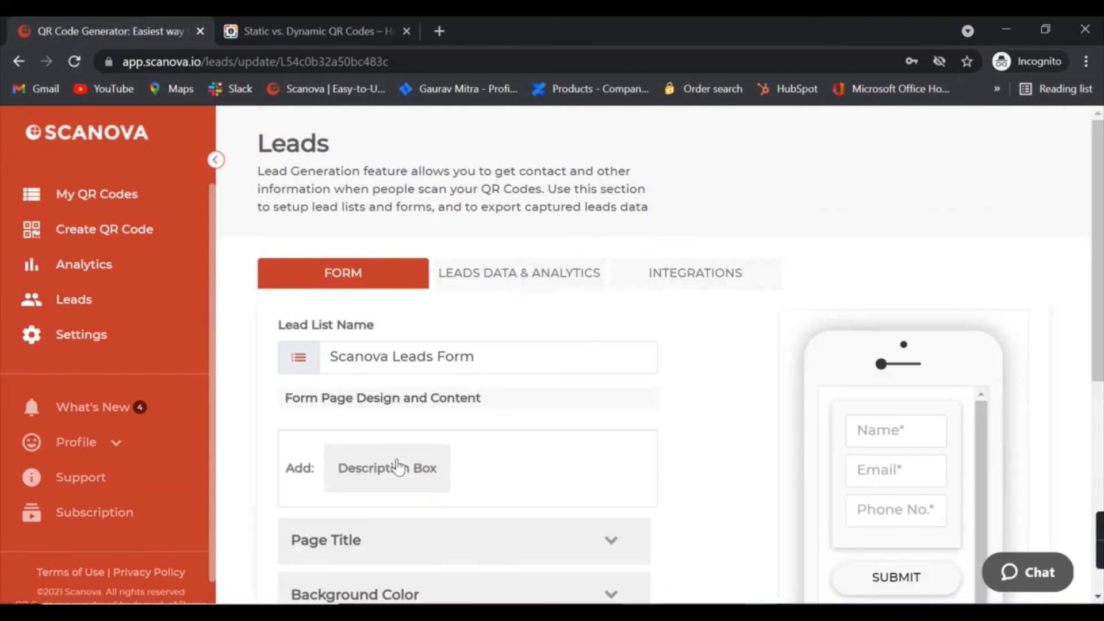
left_click(523, 273)
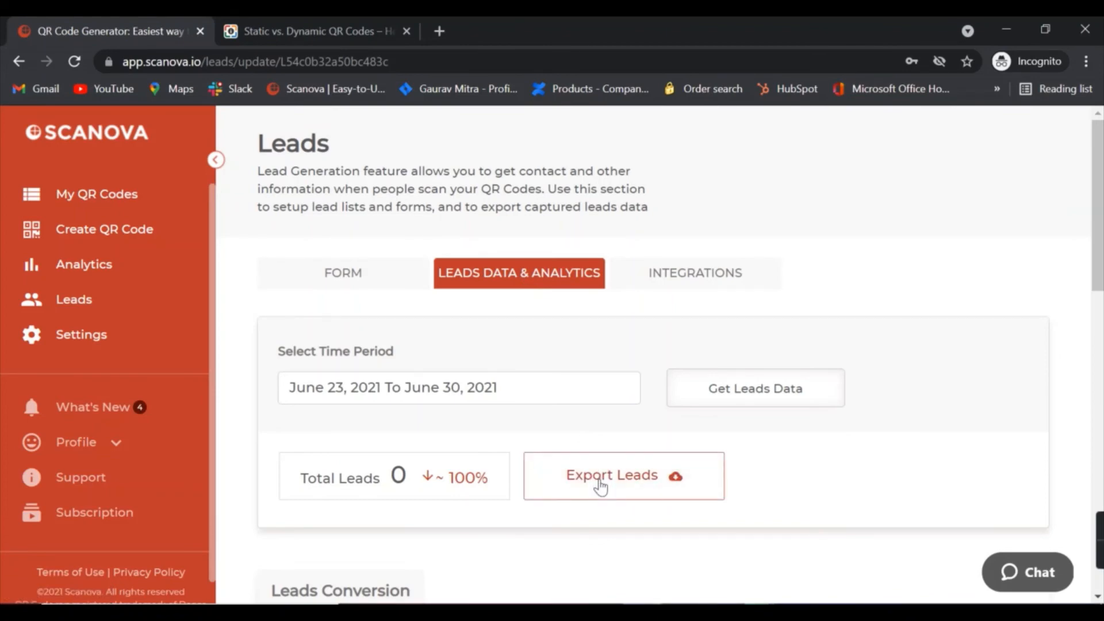
left_click(688, 282)
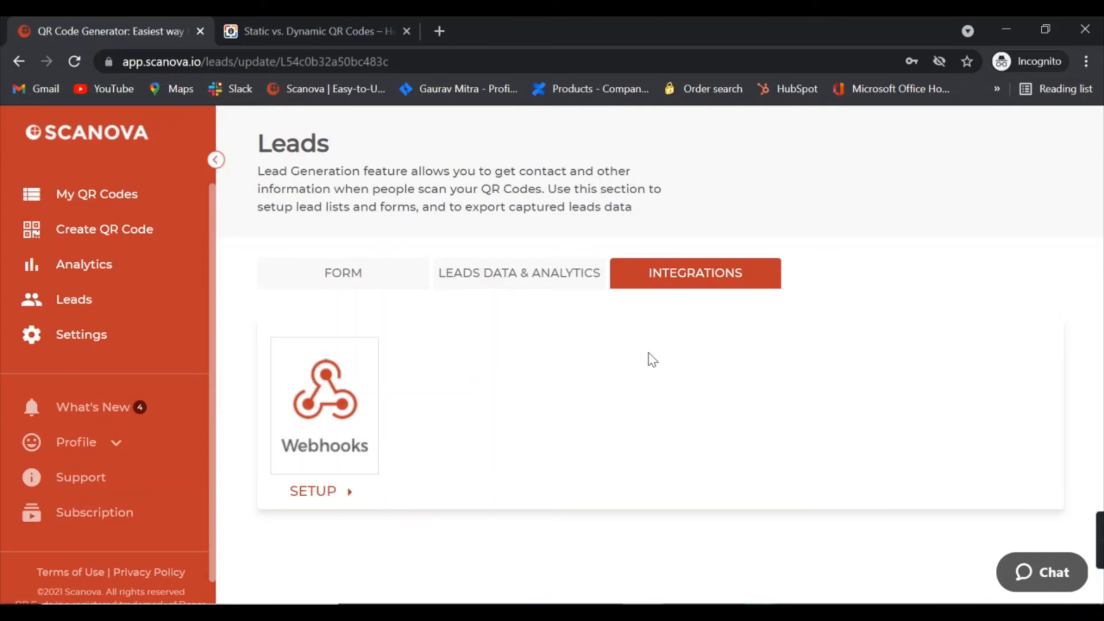
Review the account settings for user permission levels, custom domain and event tracking
left_click(118, 348)
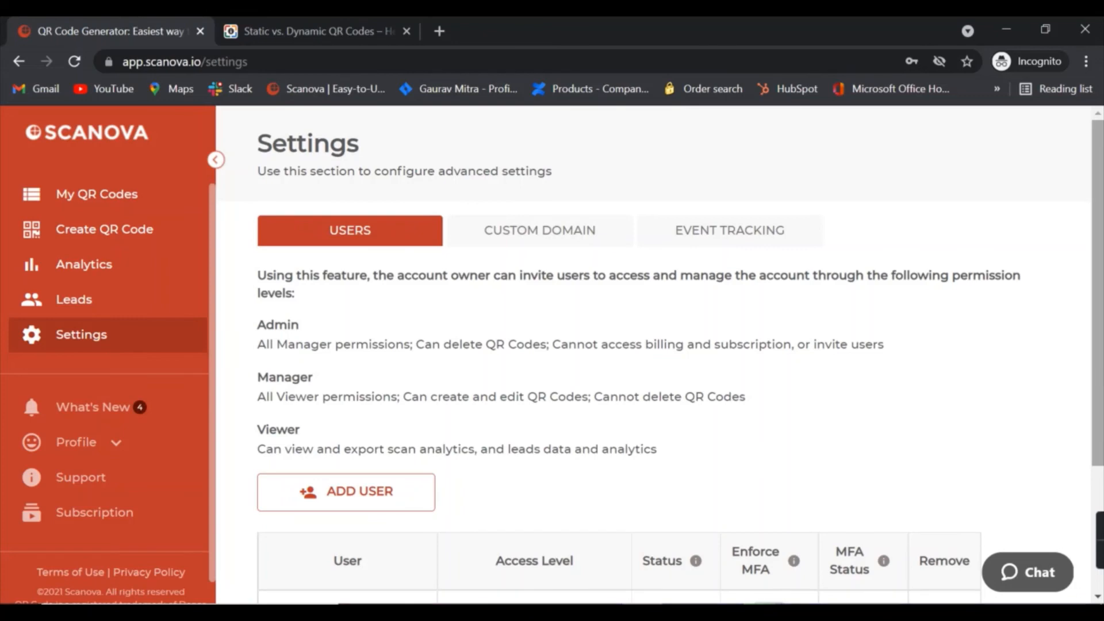
scroll(1097, 345, "down", 3)
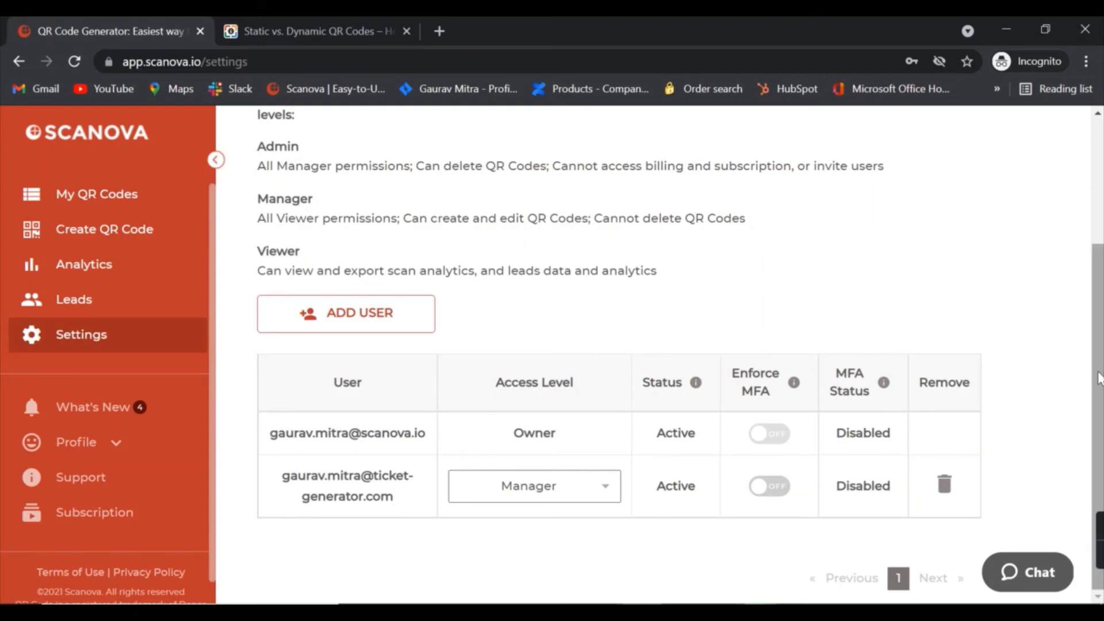
left_click_drag(1098, 379, 1098, 310)
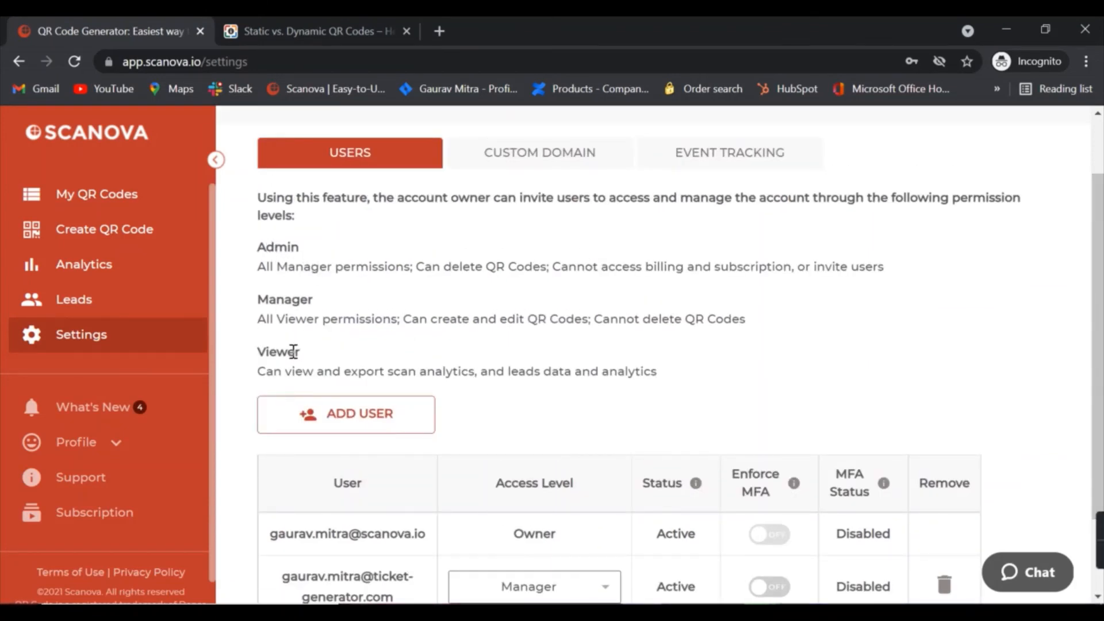
left_click(518, 152)
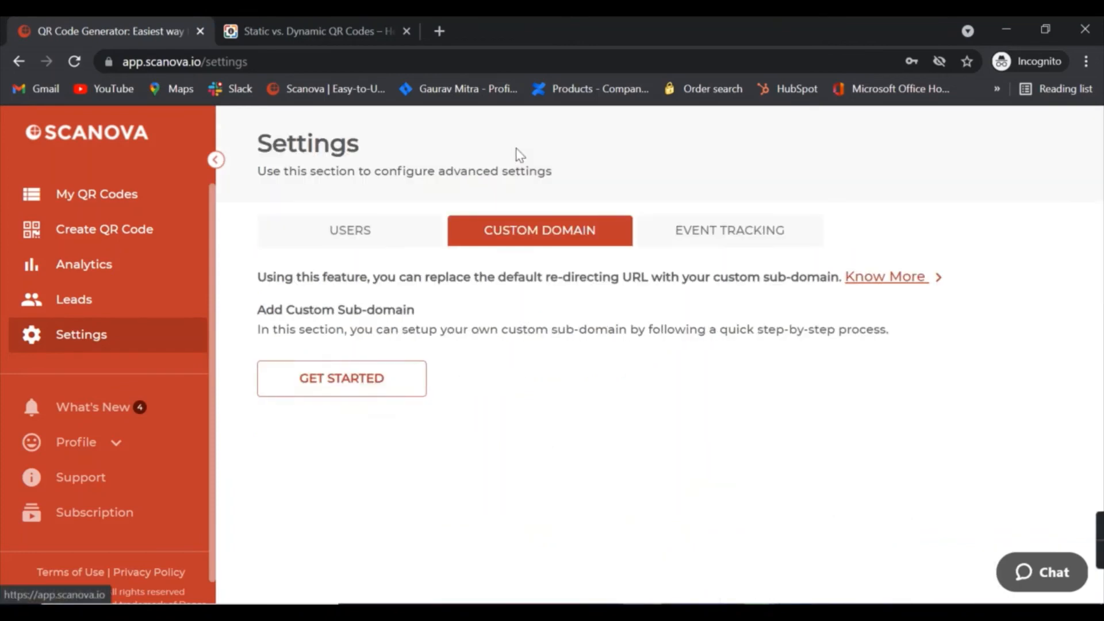
left_click(727, 234)
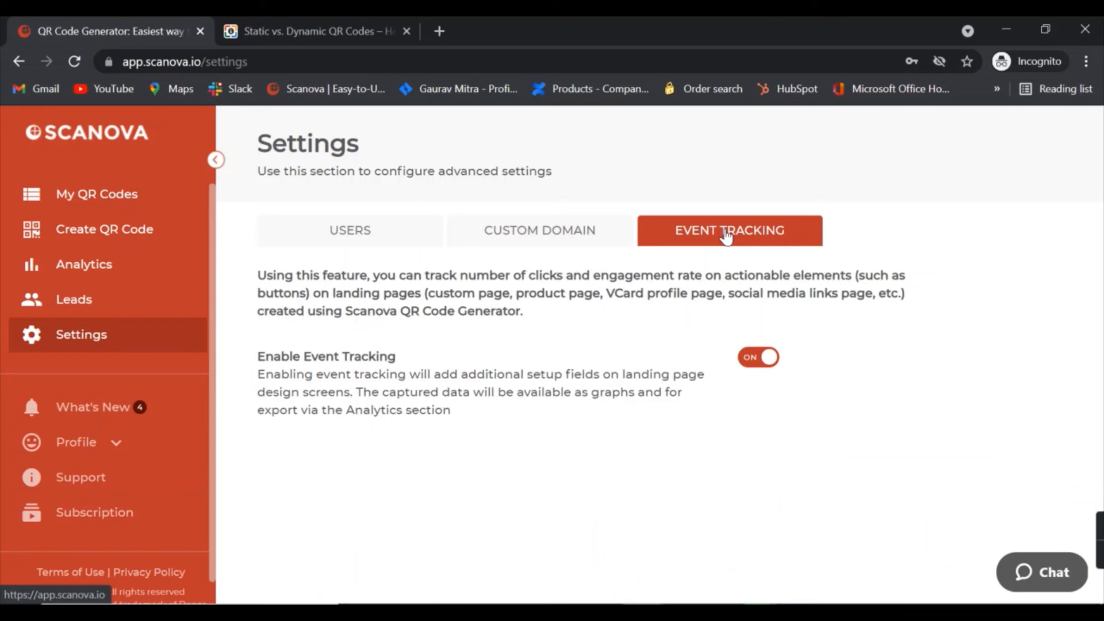
Review the profile's user information, tax information, login method and account deletion options
left_click(116, 443)
left_click(122, 478)
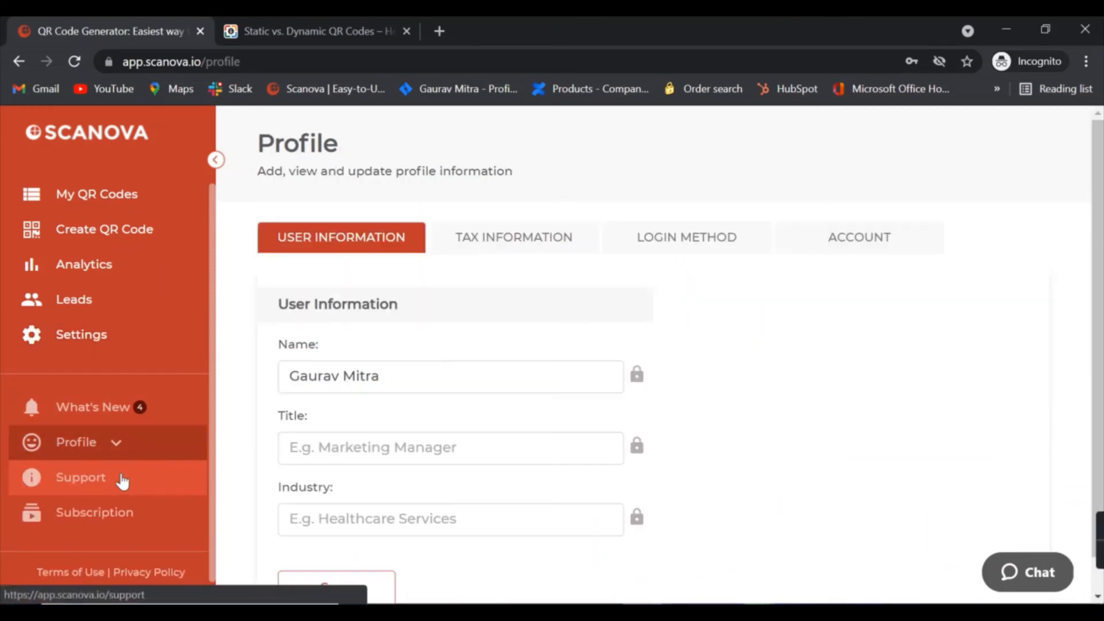
left_click(518, 249)
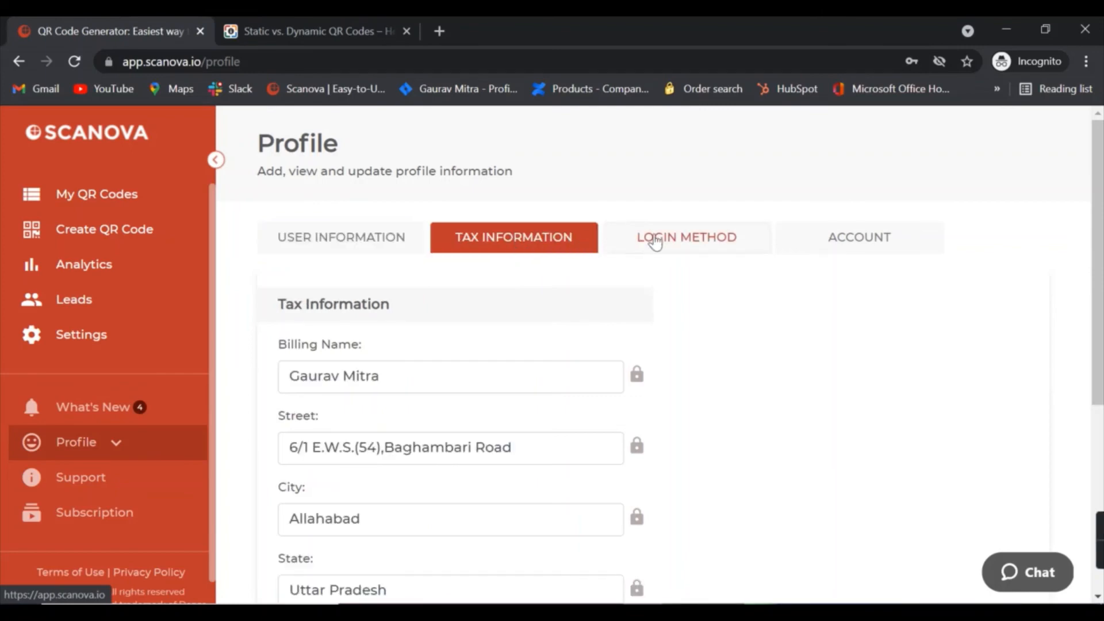
left_click(671, 246)
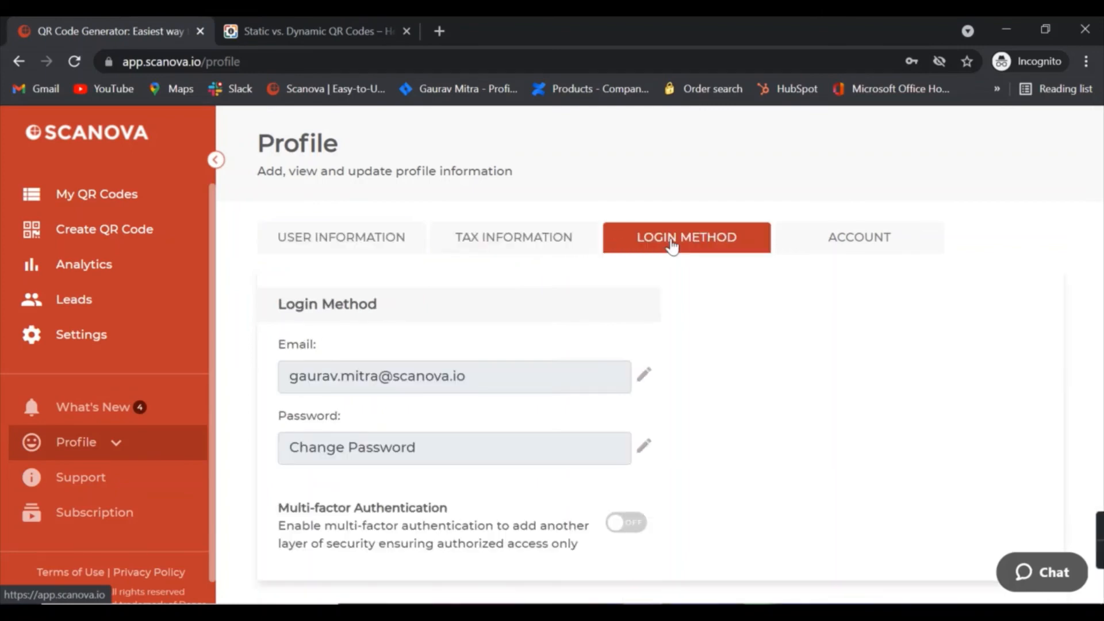
left_click(860, 243)
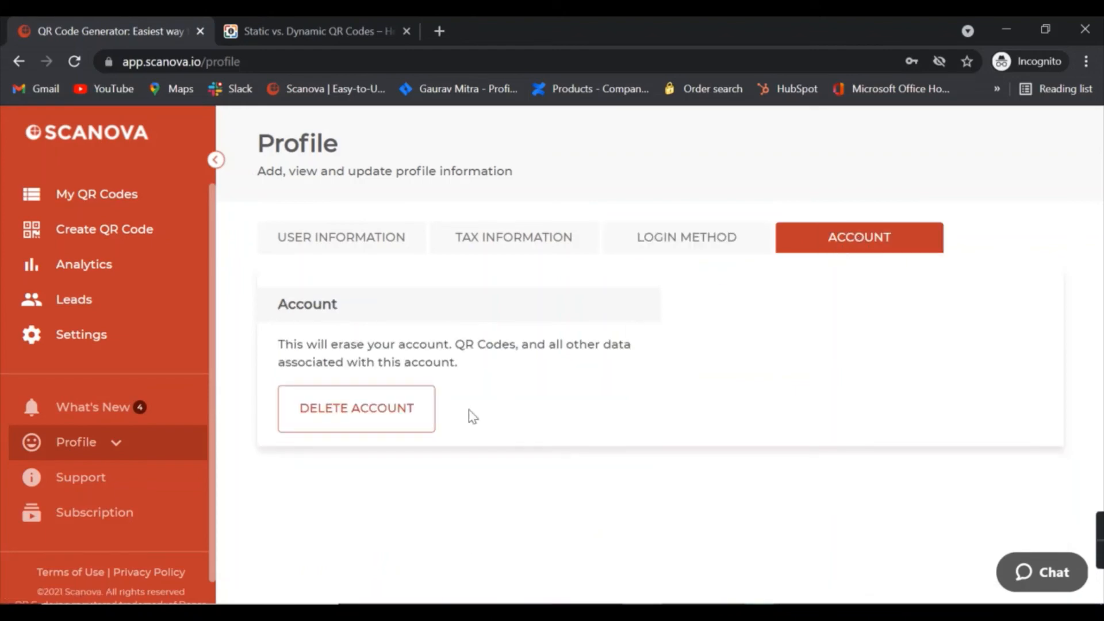
View the available support channels, then check the account's subscription details and order history
left_click(125, 479)
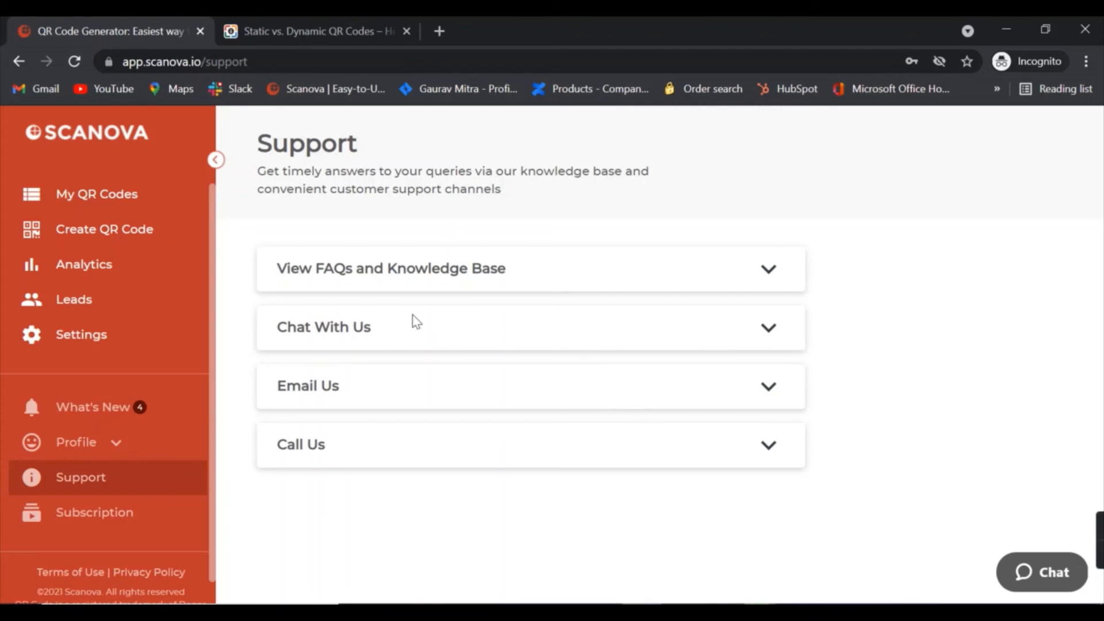
left_click(117, 518)
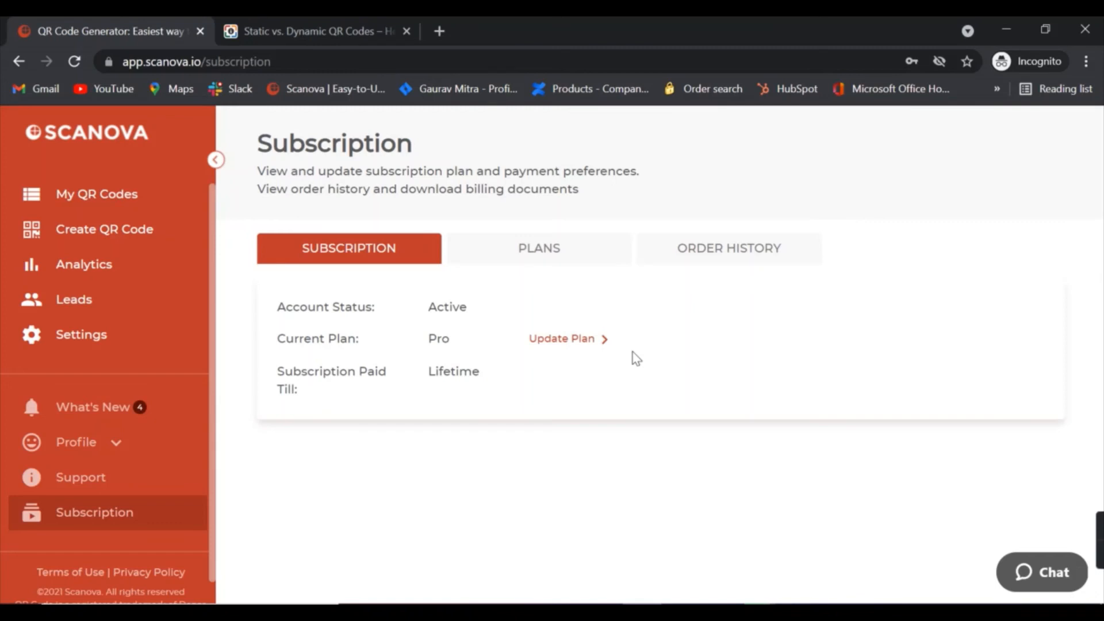
left_click(721, 255)
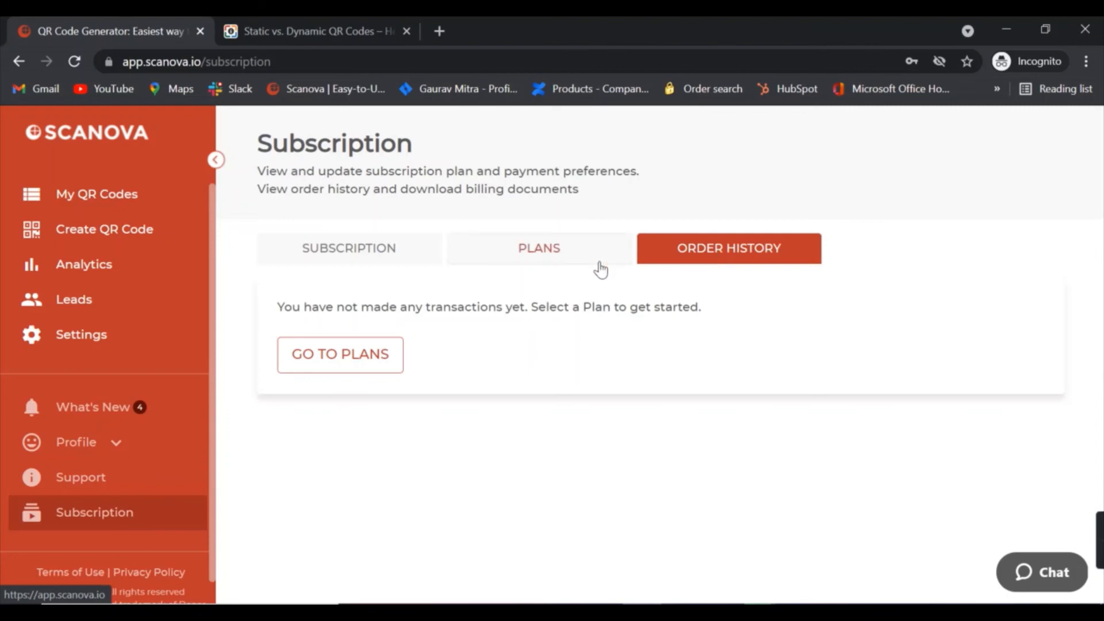
Compare the prices, QR code limits and features of the Lite, Standard, Pro and Ultra Lite subscription plans
left_click(551, 263)
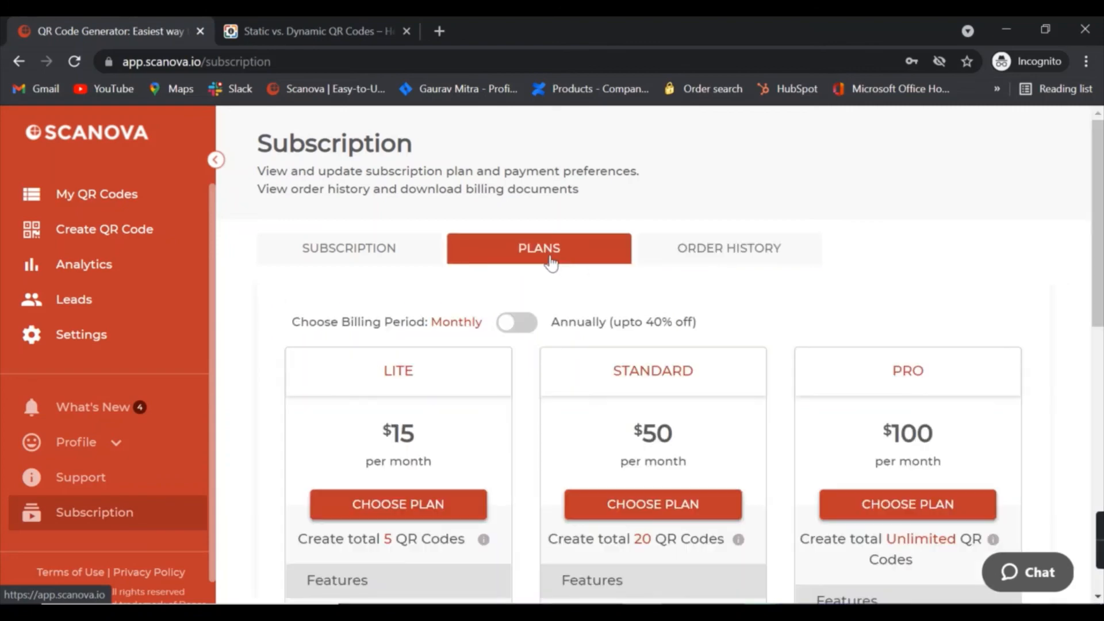
scroll(1099, 294, "down", 4)
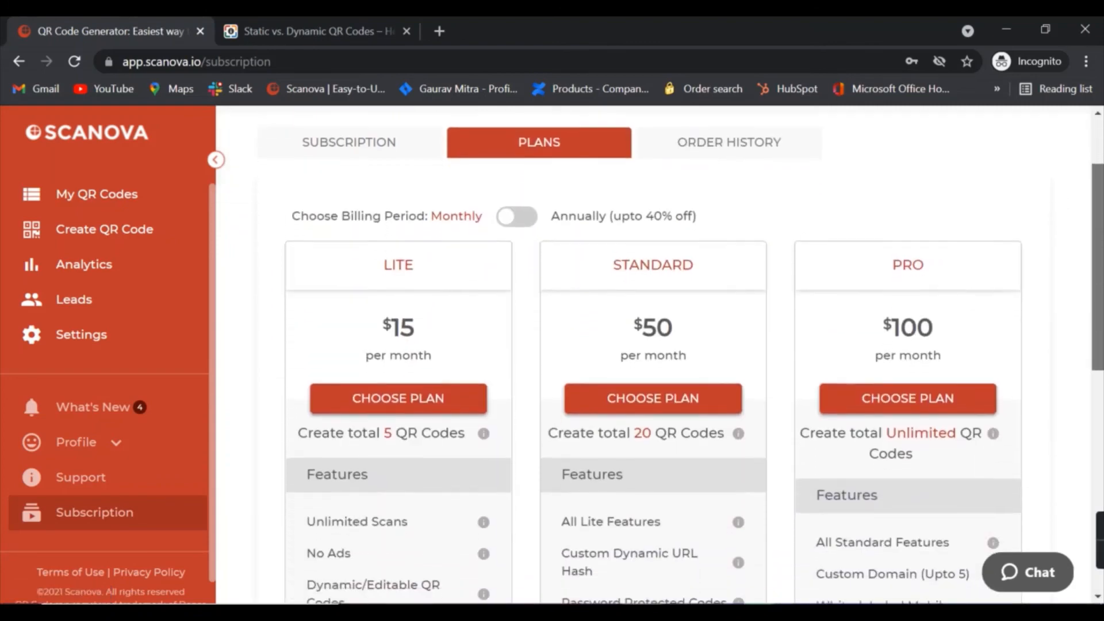
left_click_drag(1101, 379, 1100, 378)
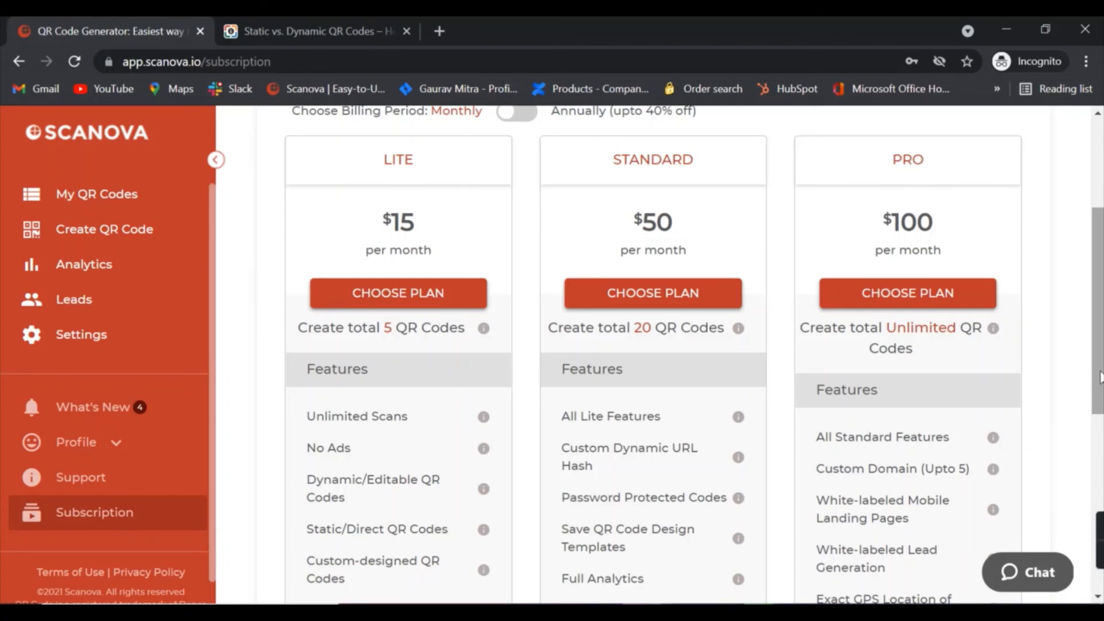
left_click_drag(1100, 371, 1100, 579)
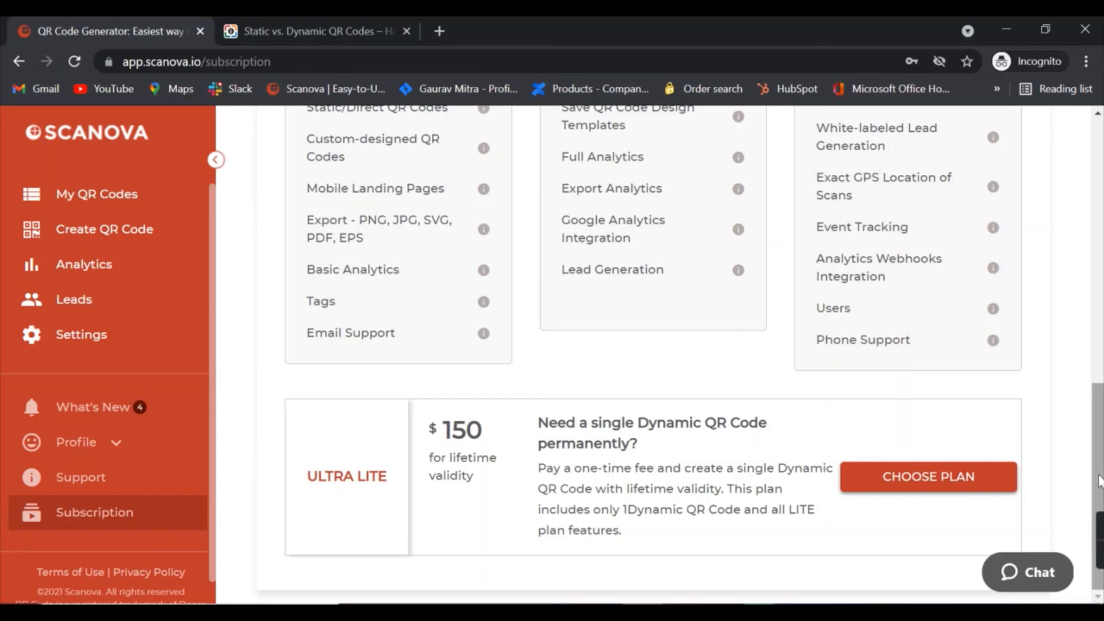
left_click_drag(1098, 480, 1094, 317)
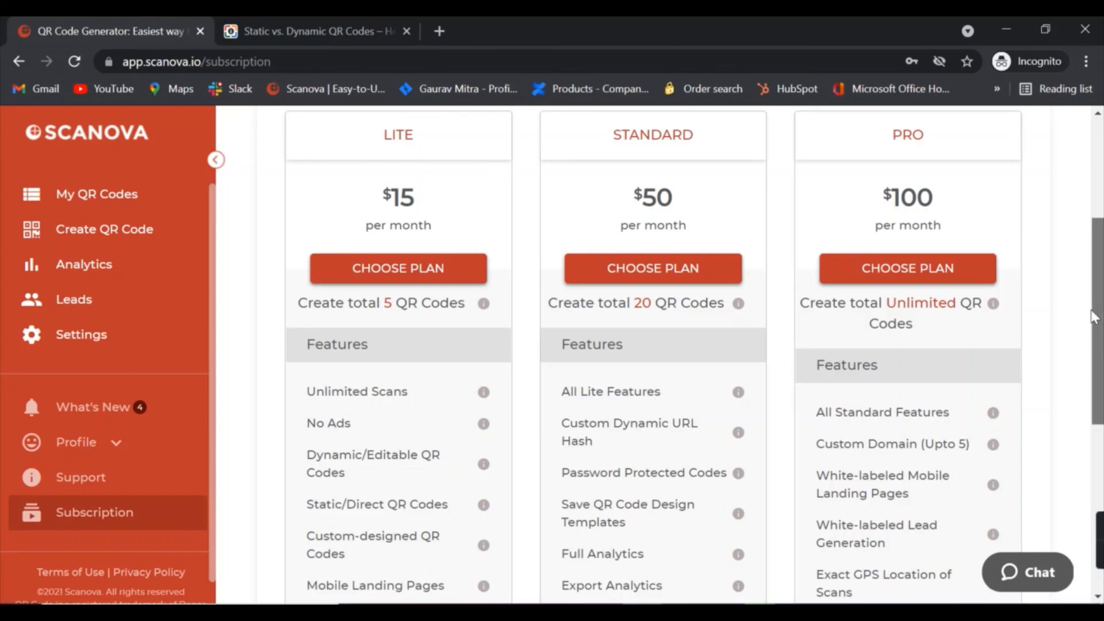
left_click_drag(1092, 316, 1096, 404)
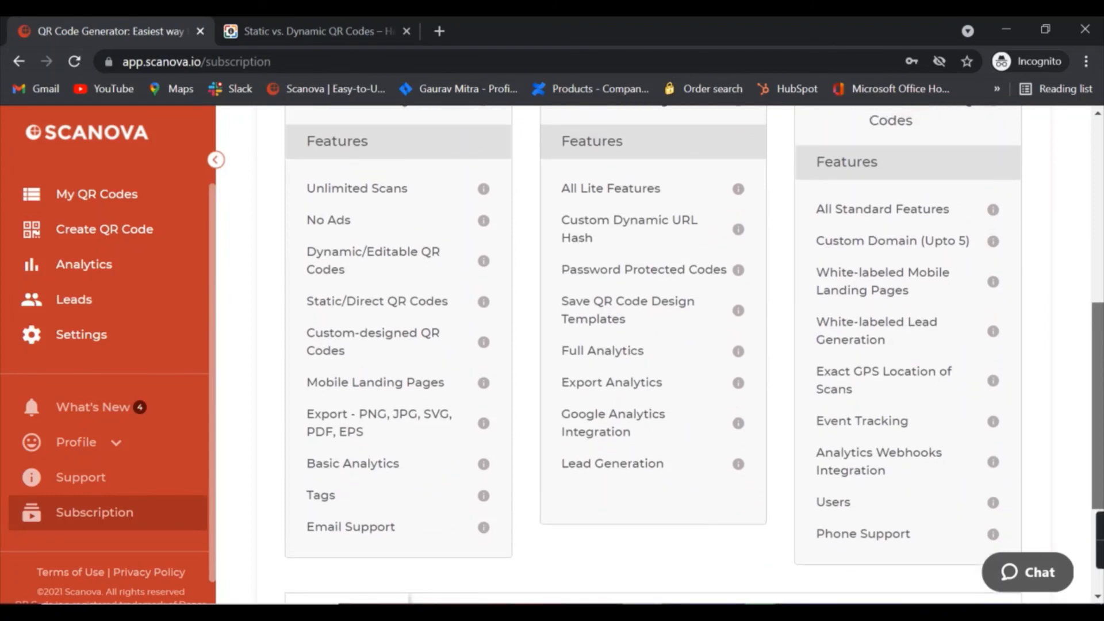
left_click_drag(1101, 401, 1102, 398)
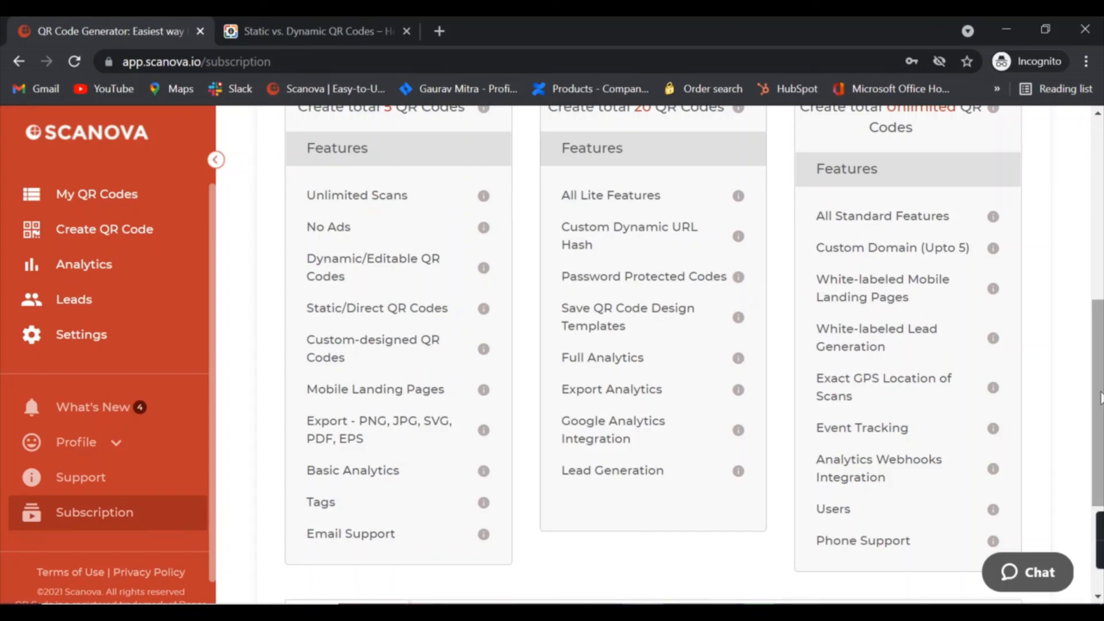
scroll(1100, 369, "up", 1)
scroll(1100, 369, "up", 7)
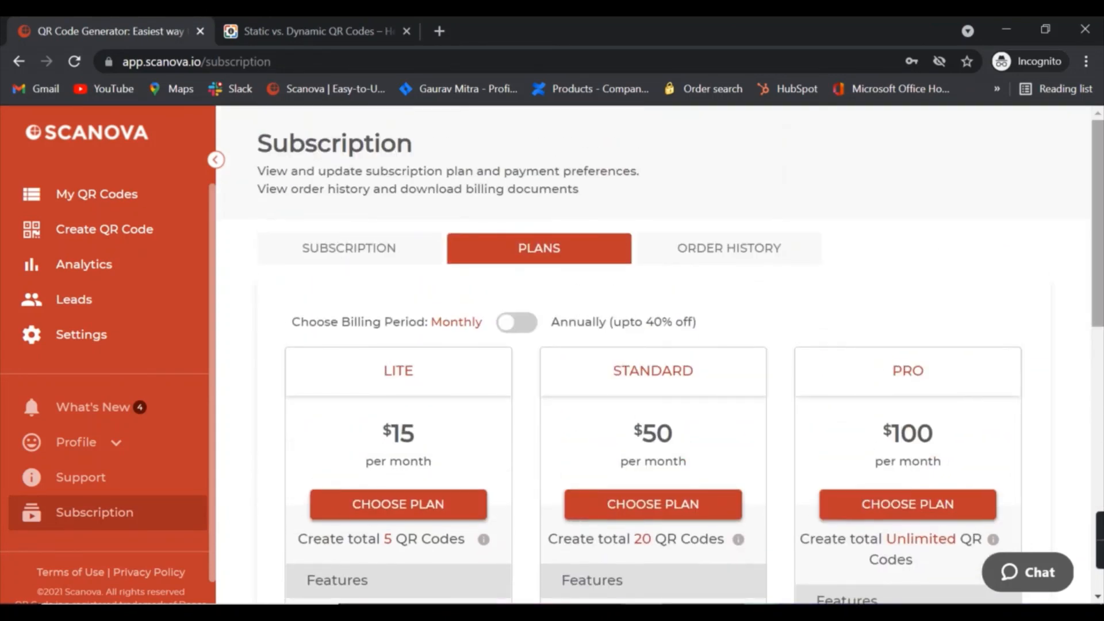